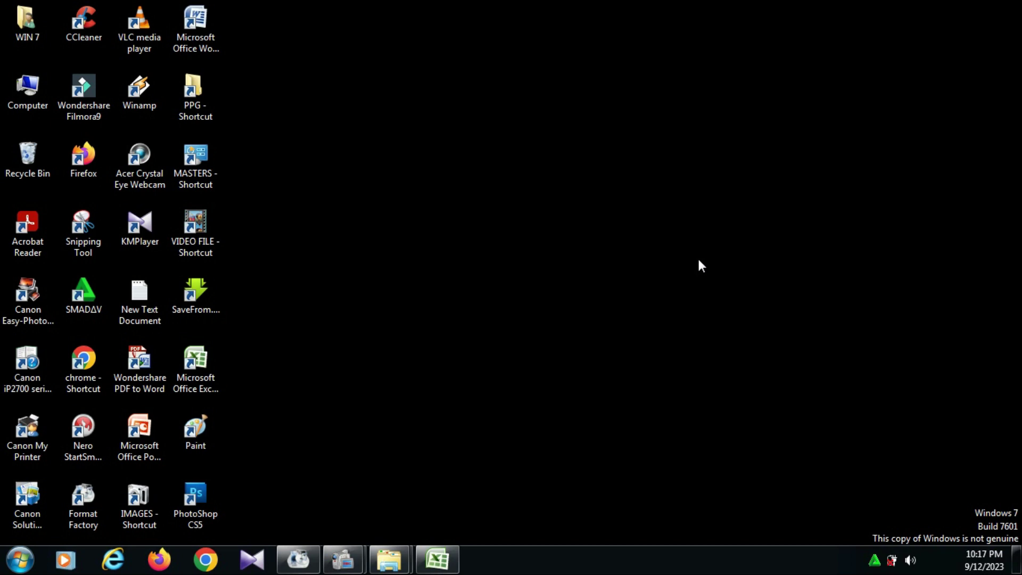
Restore the APLIKASI SKHU & SKL SMP 2023 workbook from the taskbar
left_click(449, 565)
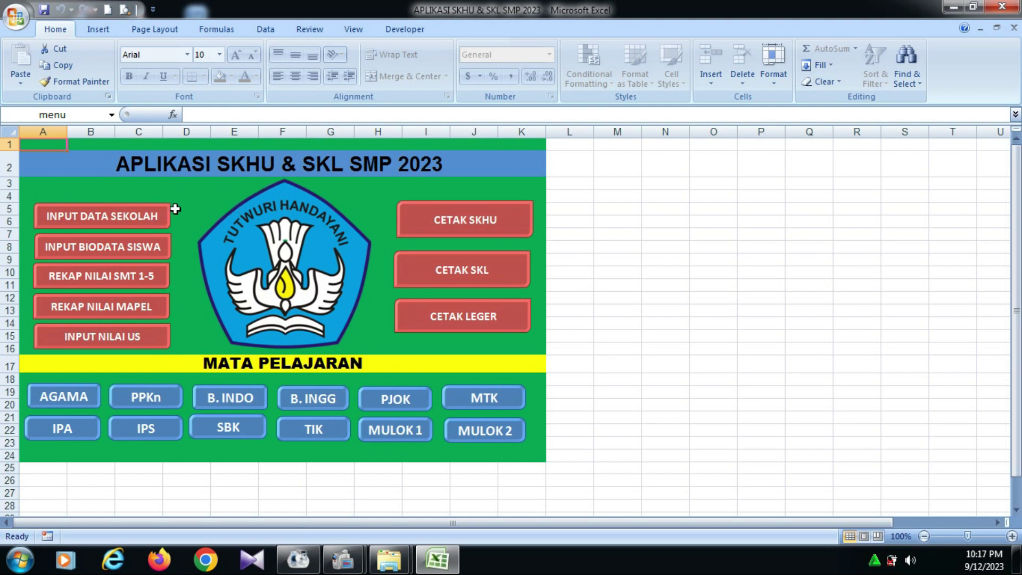
Jump to the Kriteria Kelulusan criteria sheet with INPUT DATA SEKOLAH, then return via HOME
left_click(98, 224)
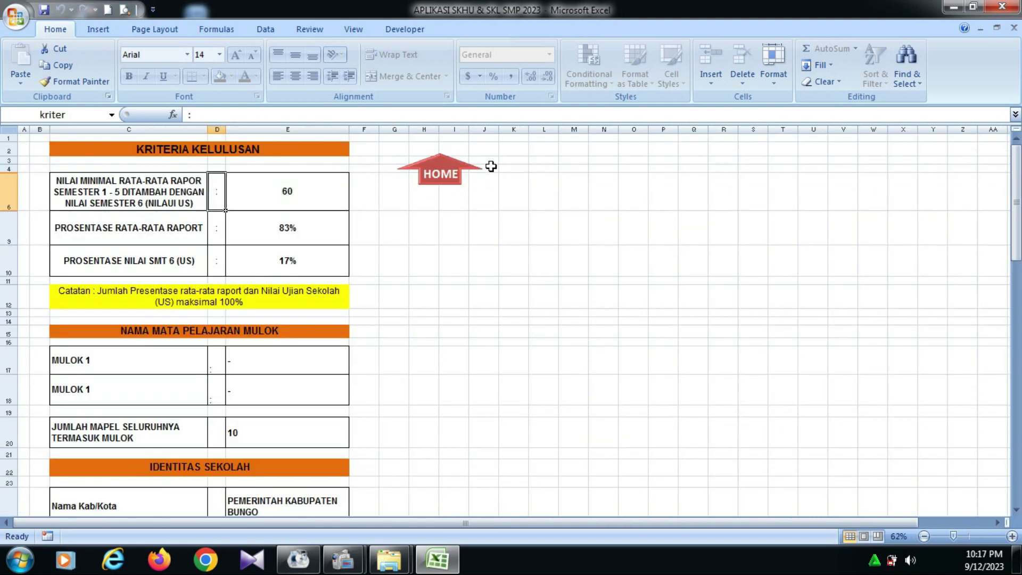
left_click(445, 177)
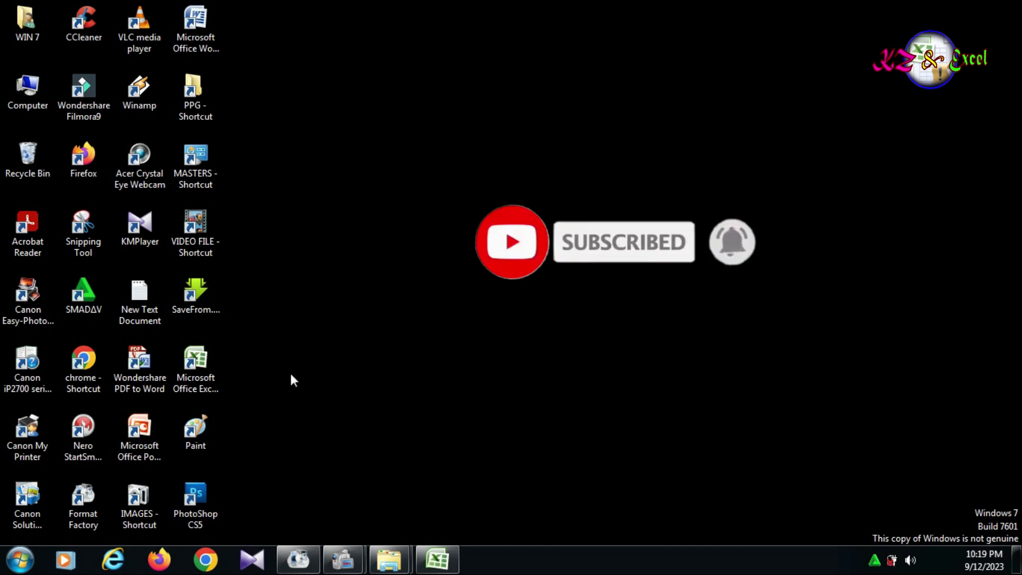
Launch Excel 2007 from its desktop icon to get a blank Book1
double_click(203, 370)
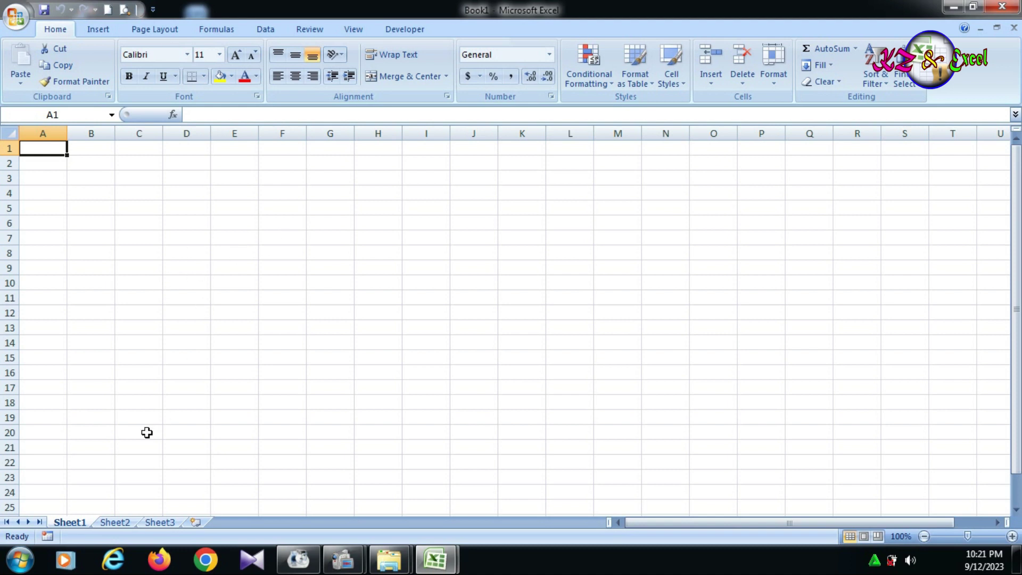
Rename the Sheet1 tab to MENU and the Sheet2 tab to DATA, leaving Sheet3 unchanged
double_click(82, 524)
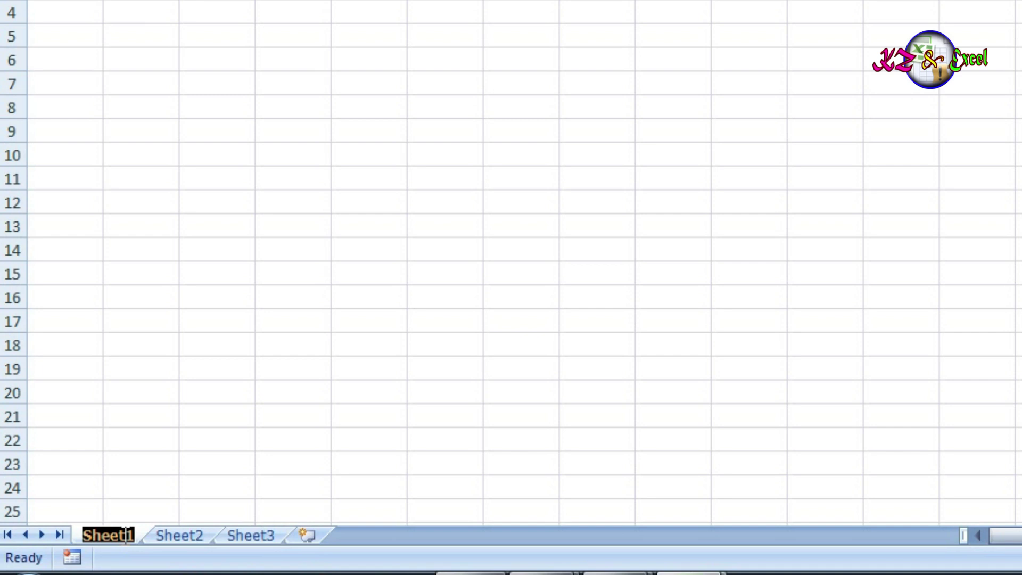
type("ME")
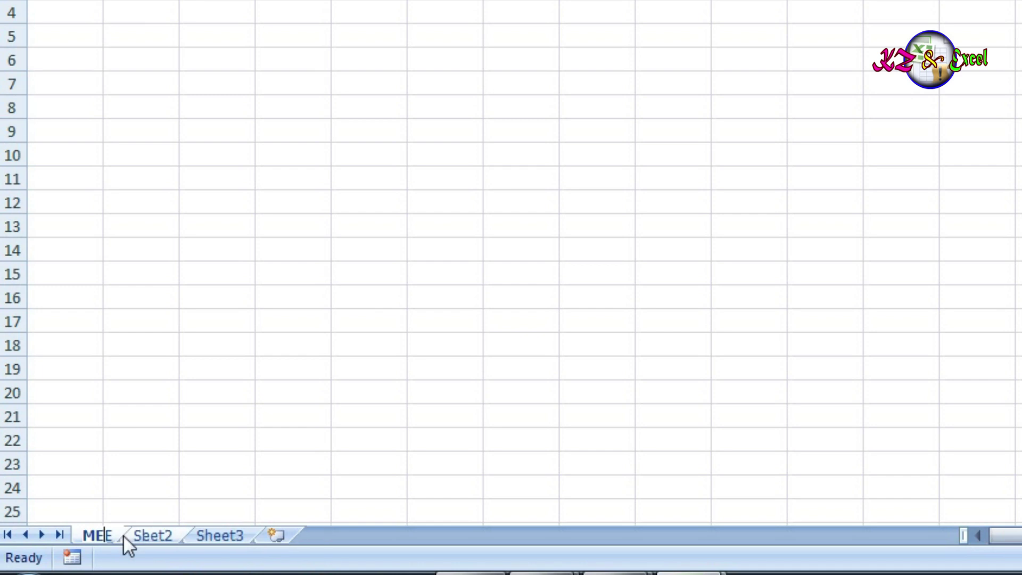
type("NU")
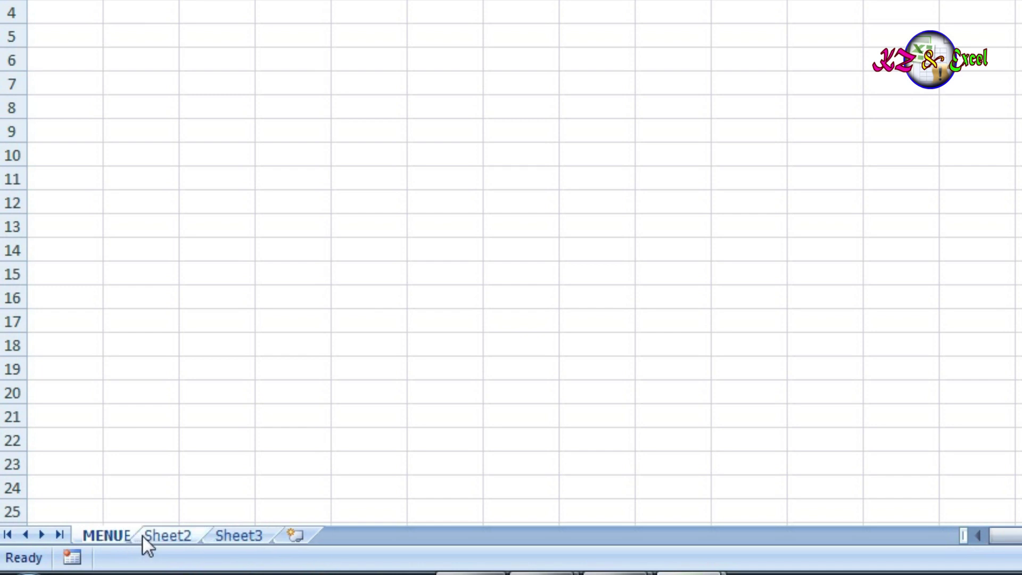
key("Return")
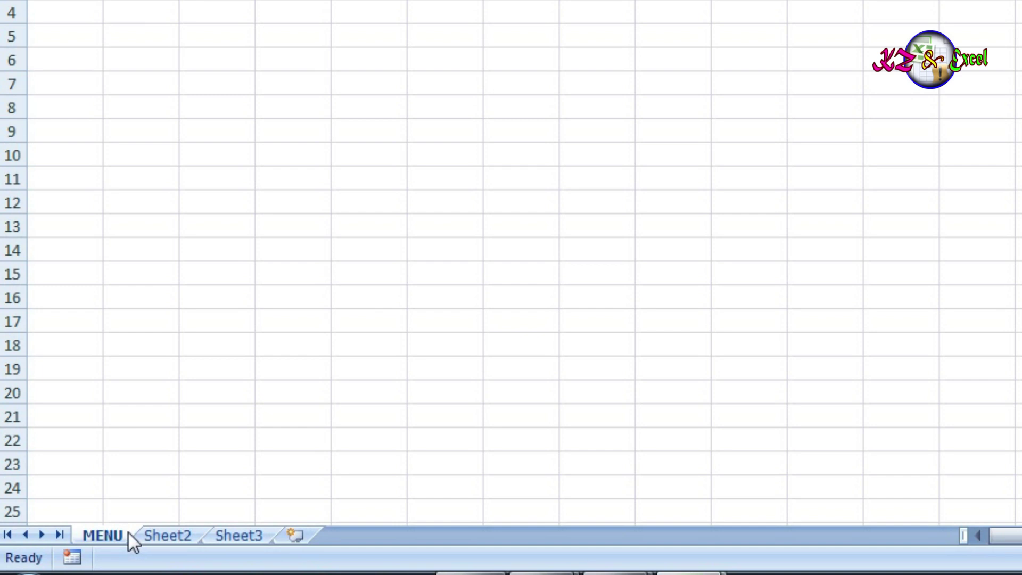
left_click(181, 538)
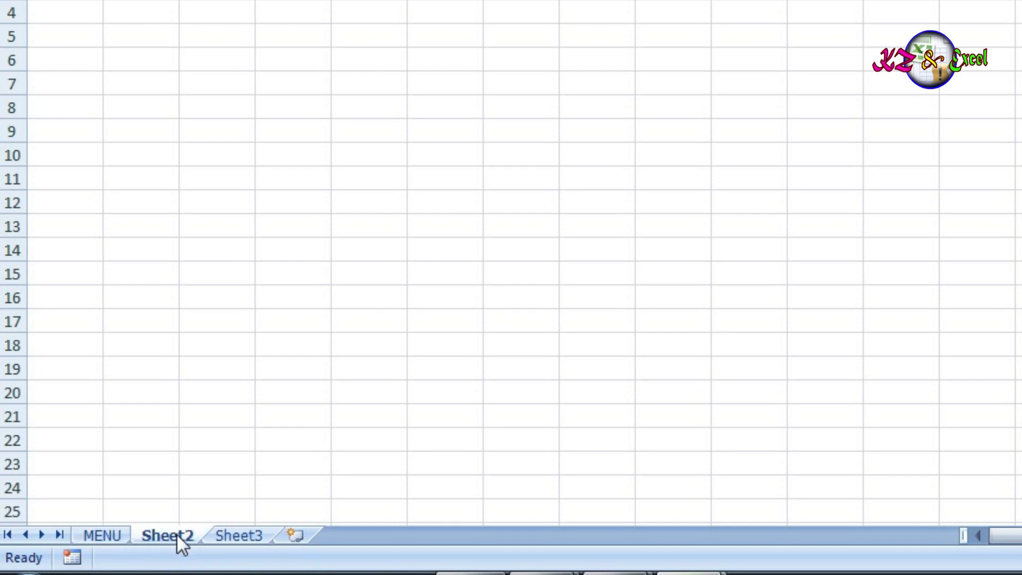
double_click(179, 535)
type("DATA")
left_click(359, 364)
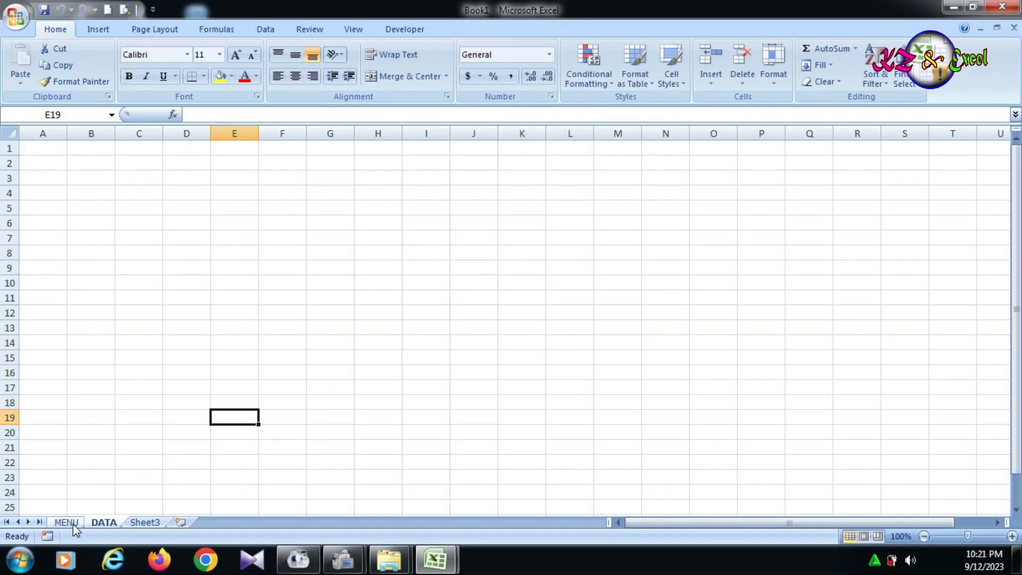
Fill the block B3:H14 on the MENU sheet yellow
left_click(73, 524)
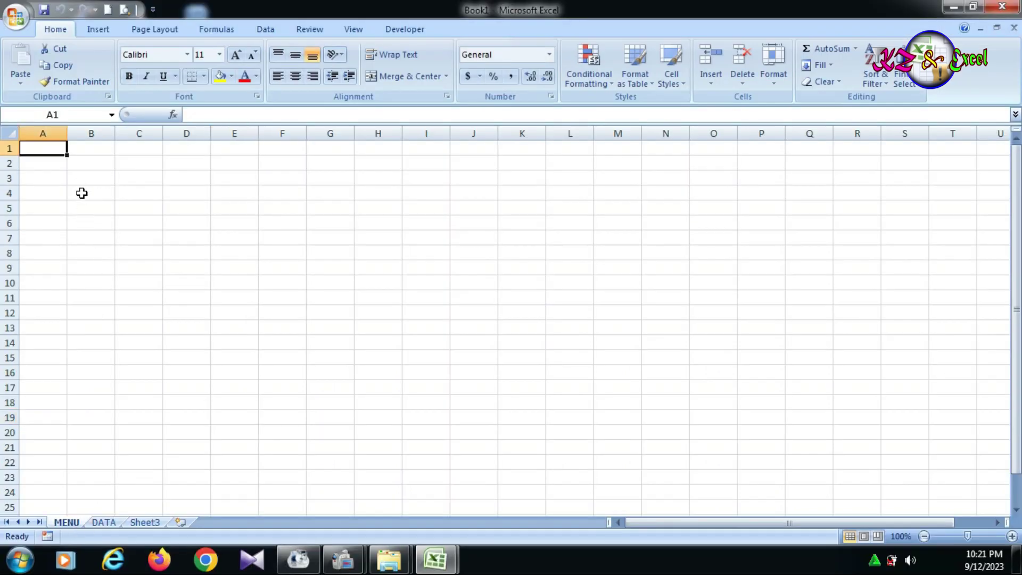
mouse_move(75, 181)
left_mouse_down()
mouse_move(139, 179)
mouse_move(399, 345)
left_mouse_up()
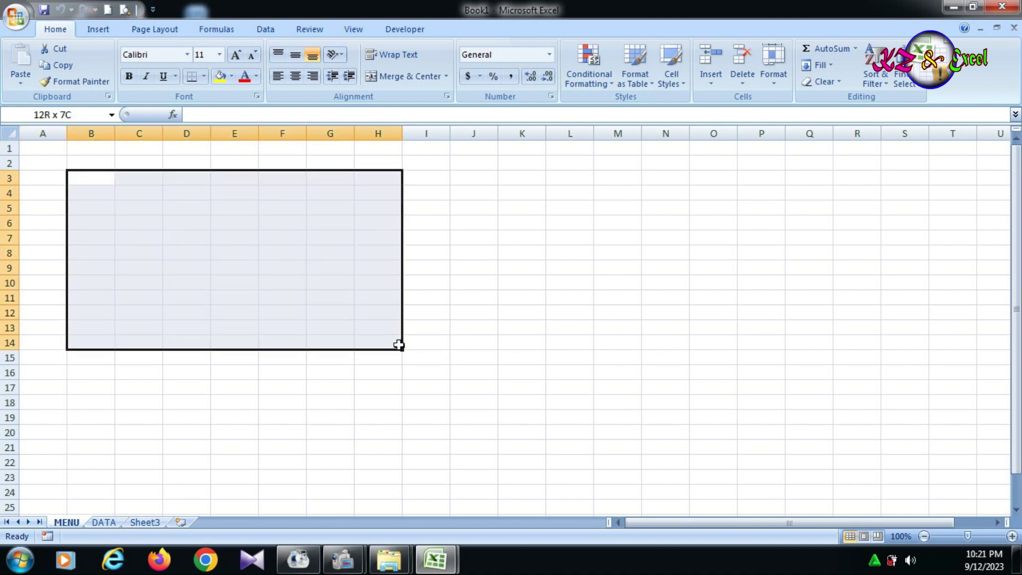
left_click(221, 77)
Enter a bold, 26-point MENU label in cell D8
left_click(175, 250)
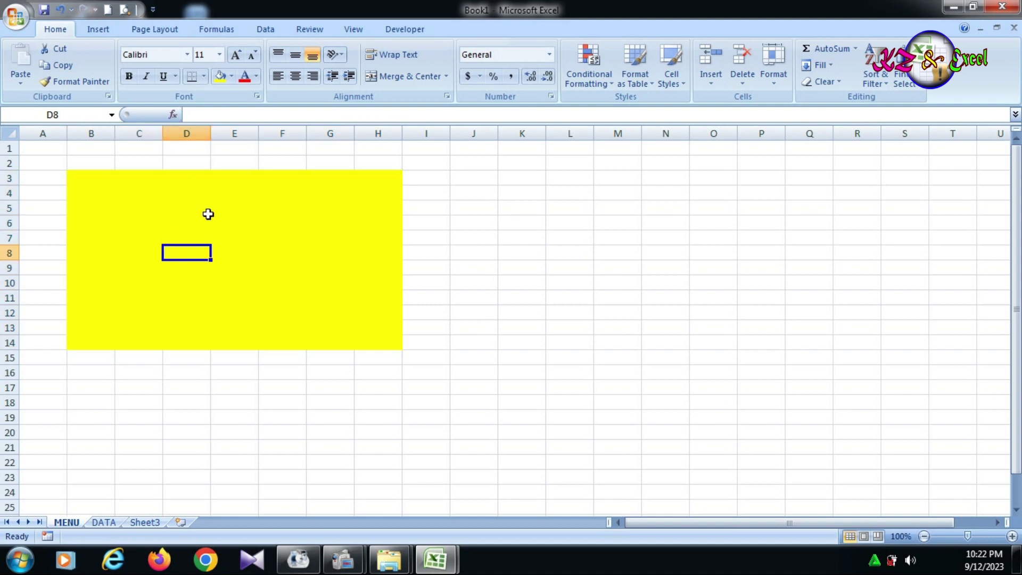
type("MENU")
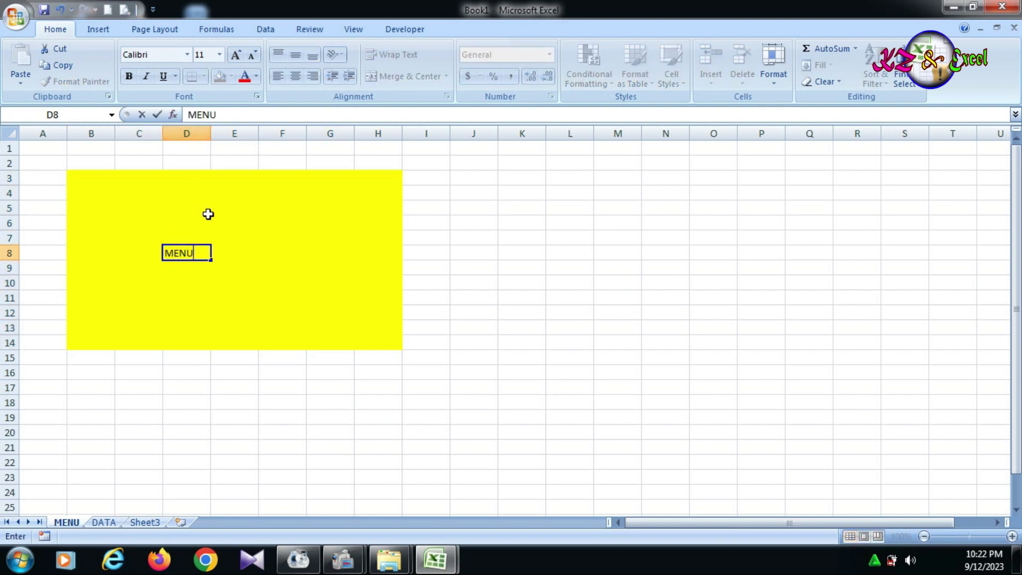
left_click_drag(206, 253, 148, 239)
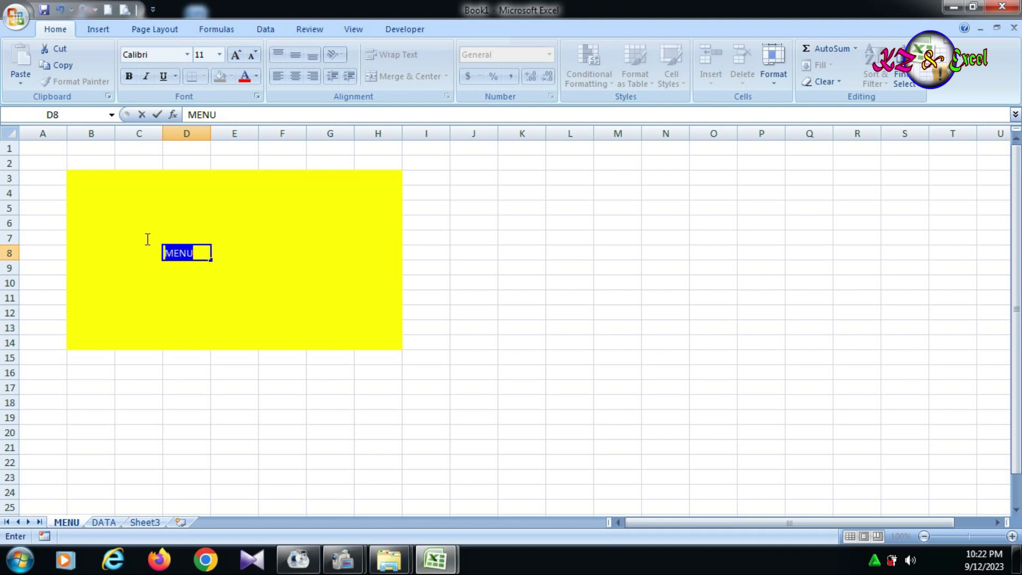
left_click(129, 76)
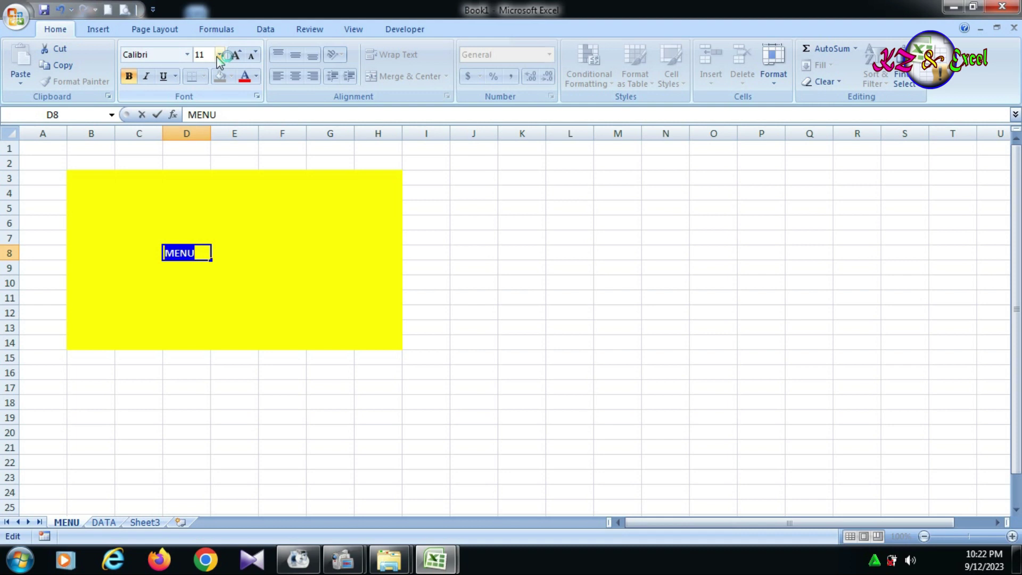
left_click(219, 55)
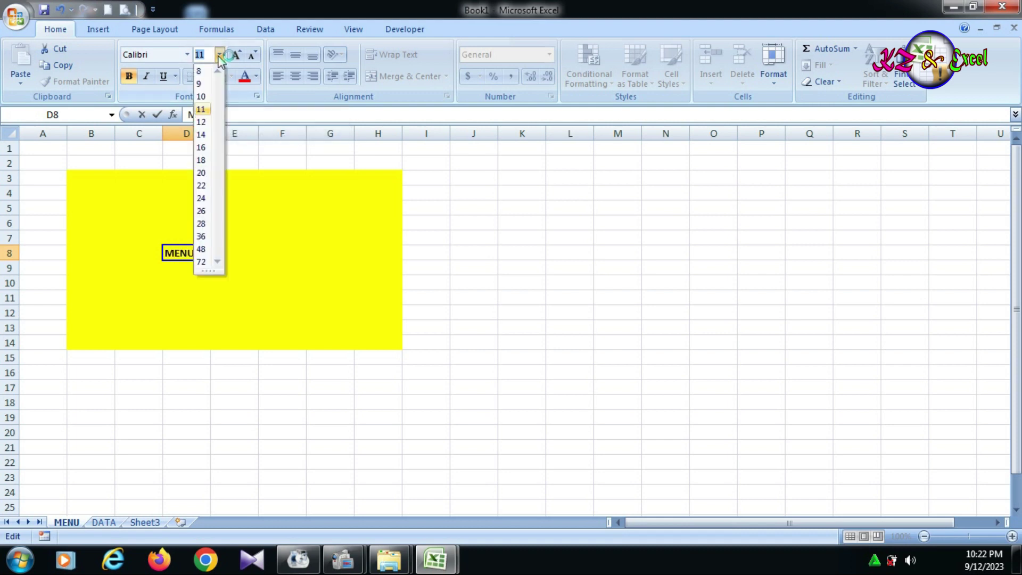
left_click(206, 211)
left_click(469, 304)
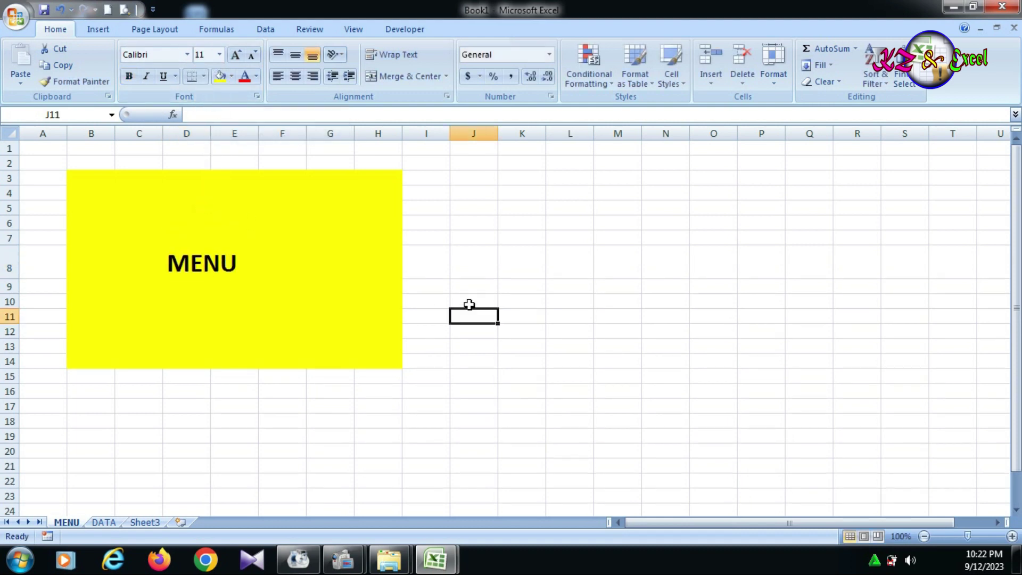
left_click(103, 522)
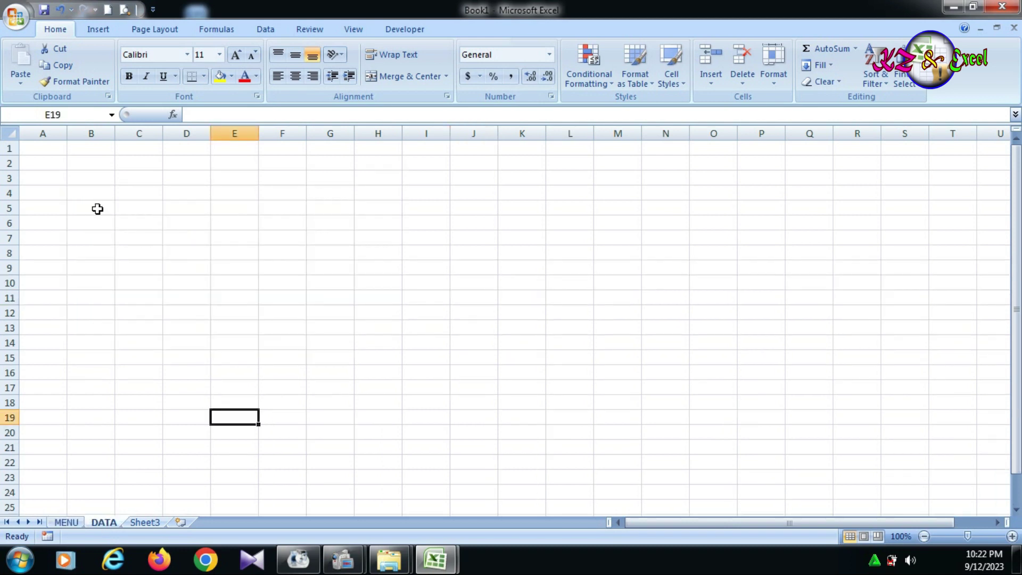
Fill the block B3:H14 on the DATA sheet blue
mouse_move(79, 177)
left_mouse_down()
mouse_move(347, 367)
mouse_move(377, 343)
left_mouse_up()
left_click(231, 76)
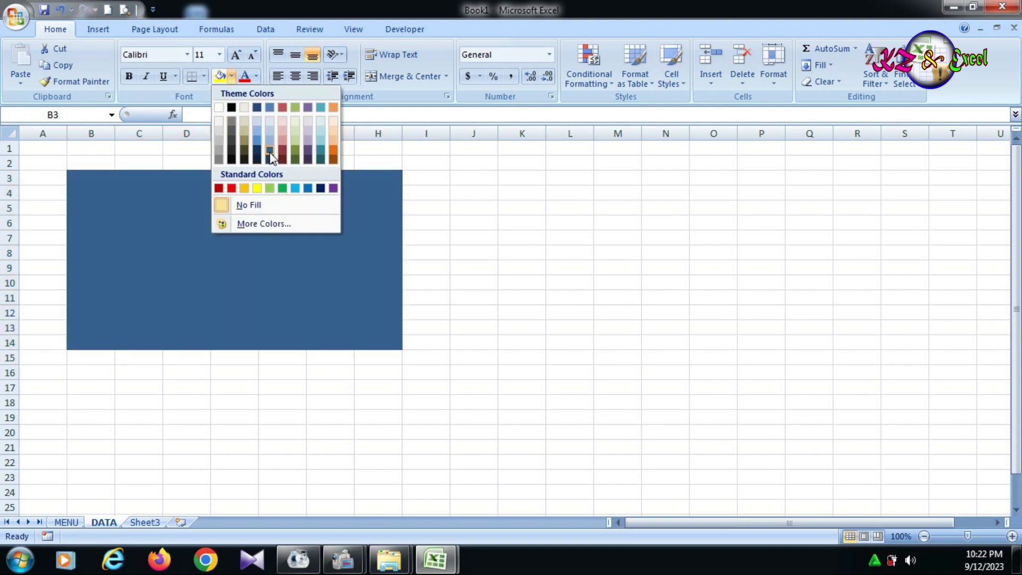
left_click(270, 151)
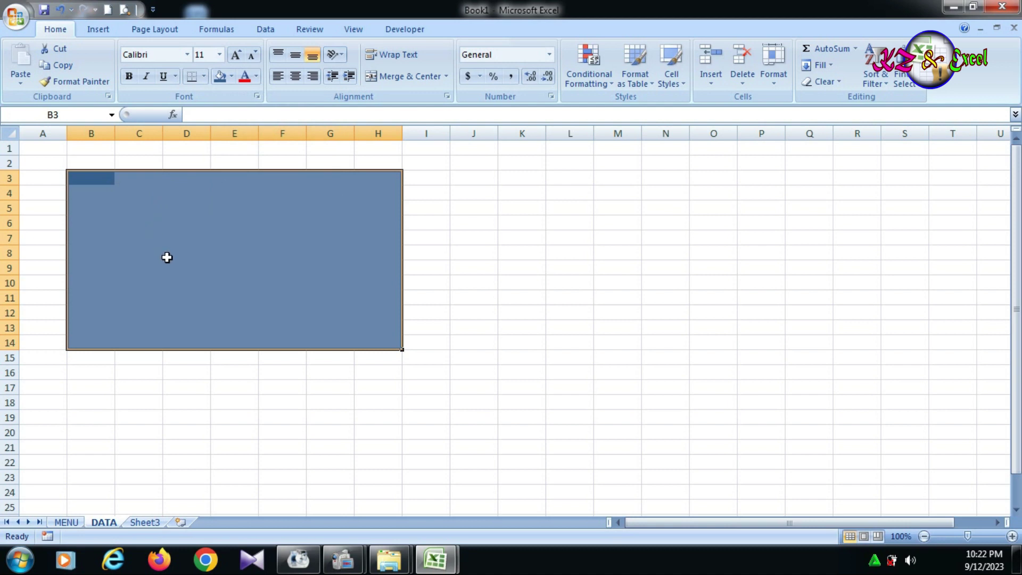
Enter a bold, 28-point DATA label in cell D8
left_click(167, 257)
type("DATA")
left_click(230, 258)
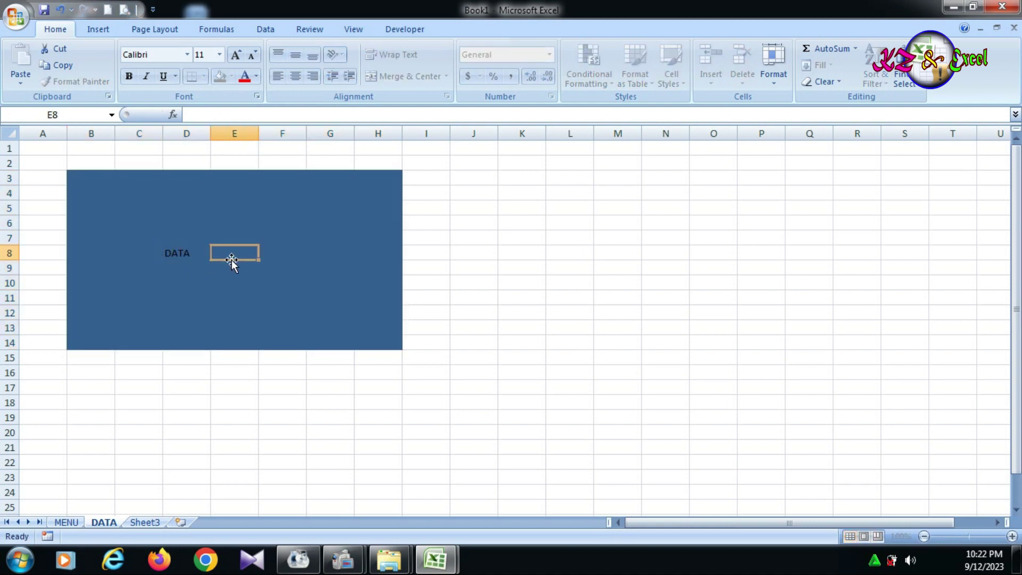
left_click(178, 250)
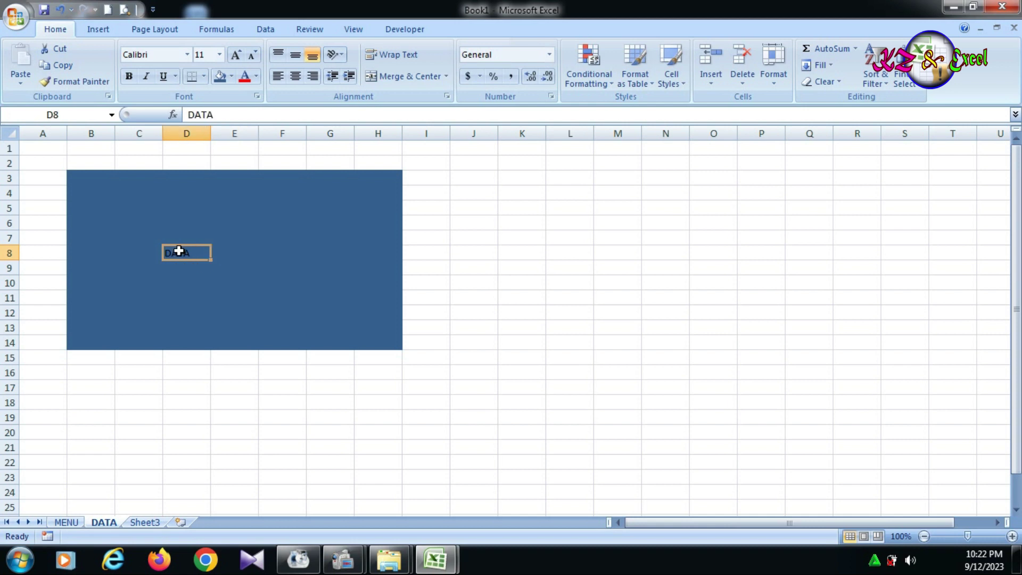
left_click(219, 54)
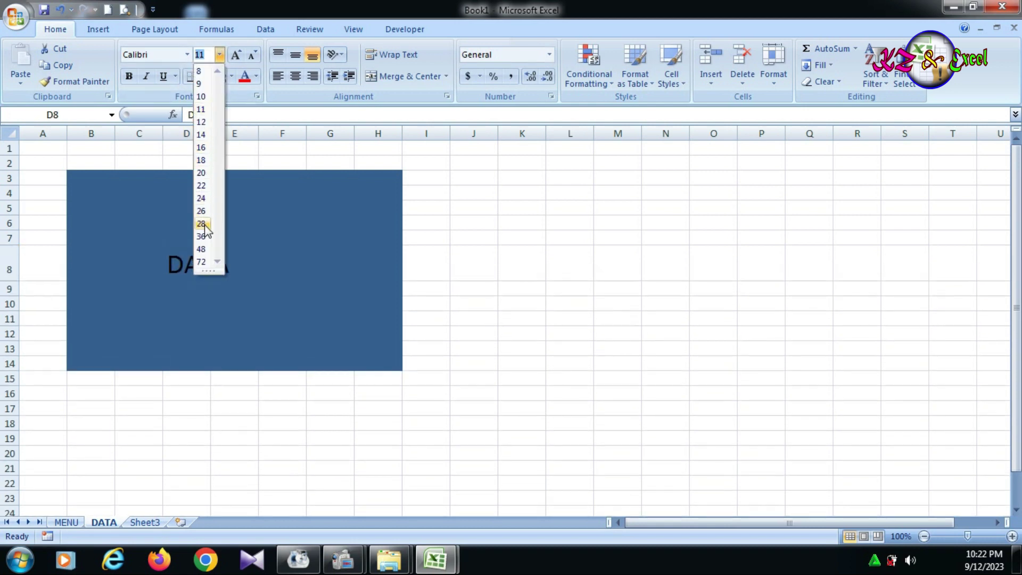
left_click(202, 224)
left_click(128, 76)
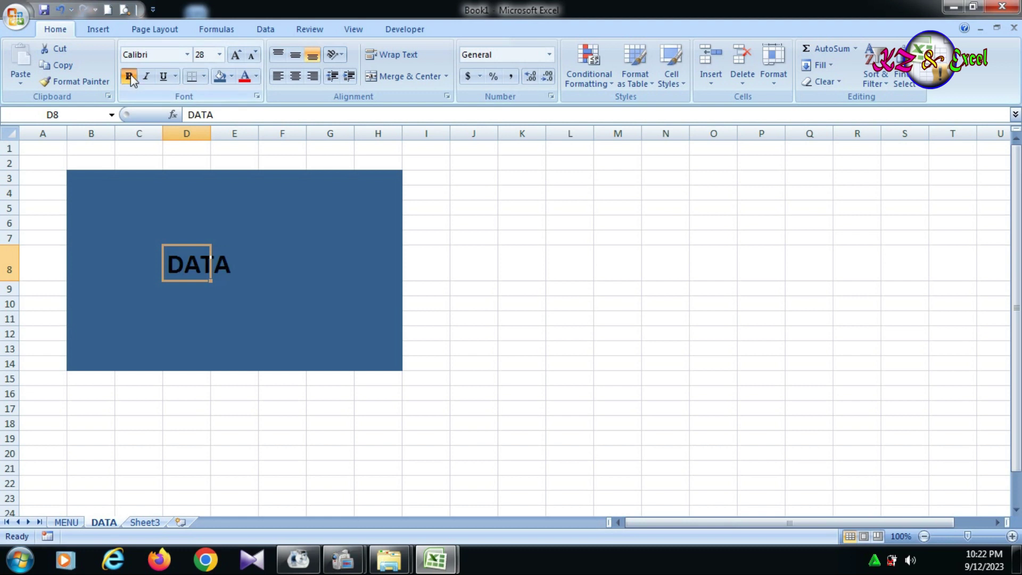
left_click(466, 286)
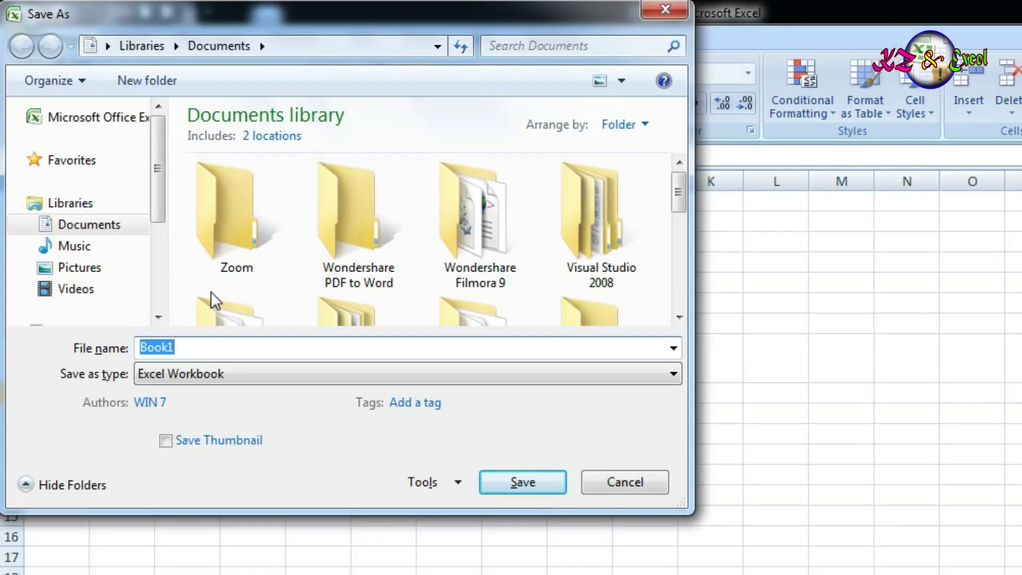
Save the workbook in Documents as TOMBOL APLIKASI
type("TOMBOL APLIKASI")
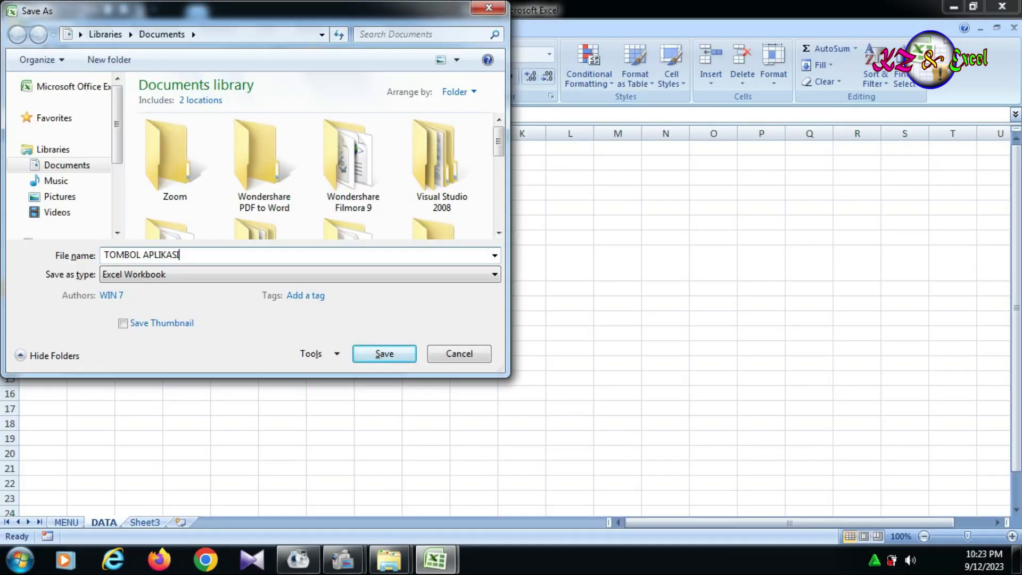
left_click(408, 360)
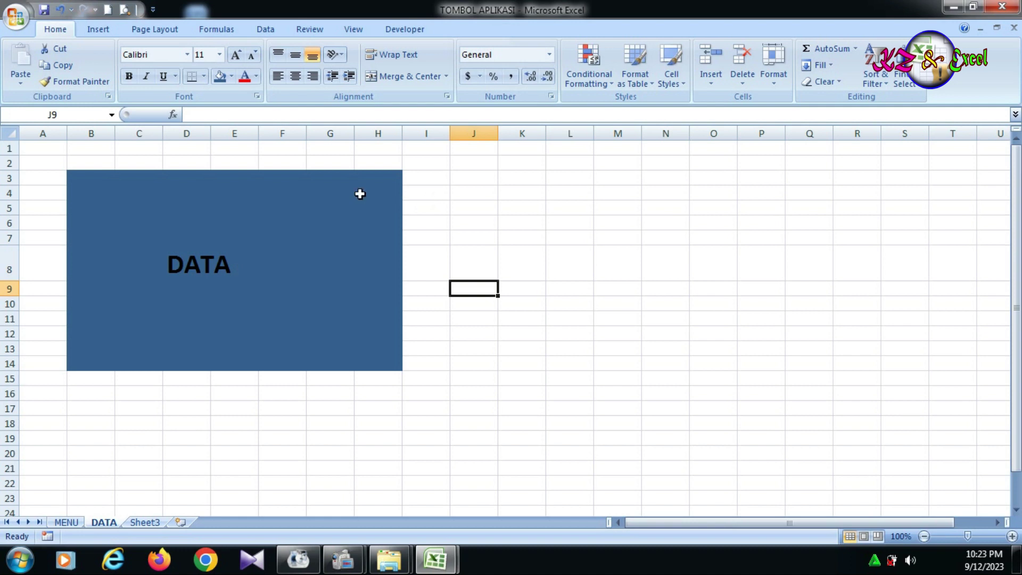
Draw a right-arrow shape beside the DATA box and label it MENU
left_click(99, 30)
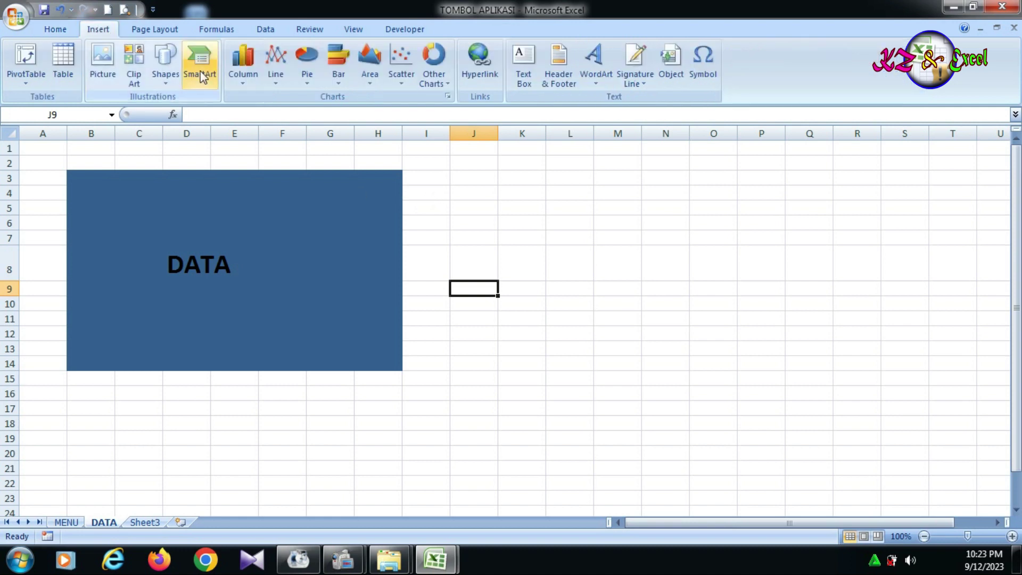
left_click(166, 74)
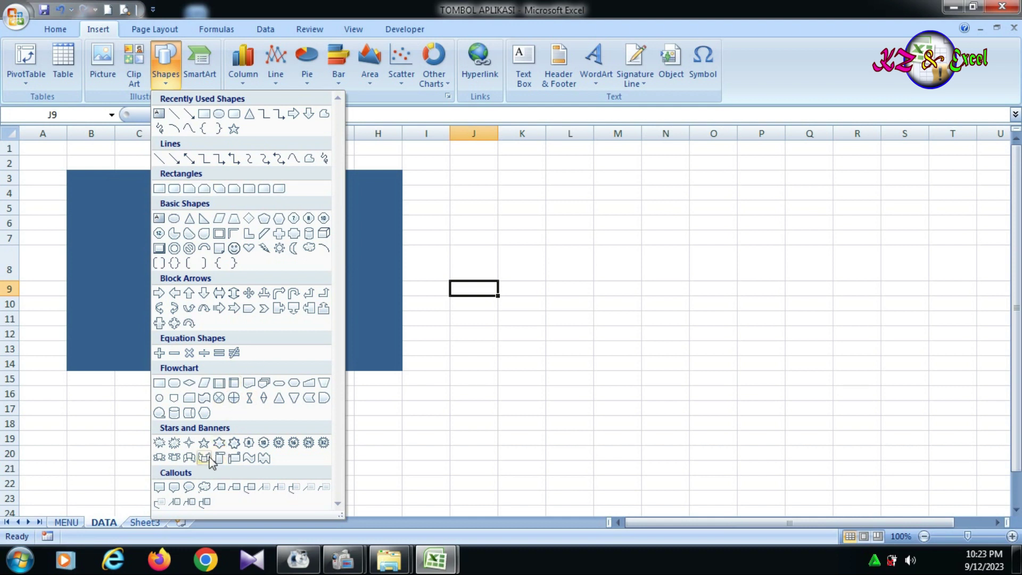
left_click(160, 293)
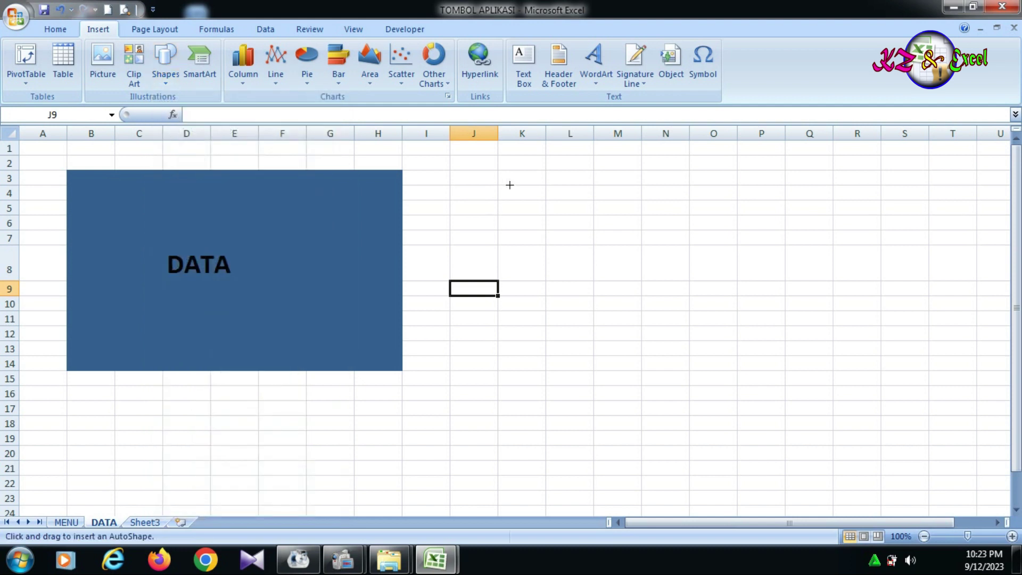
mouse_move(446, 181)
left_mouse_down()
mouse_move(554, 243)
mouse_move(554, 255)
left_mouse_up()
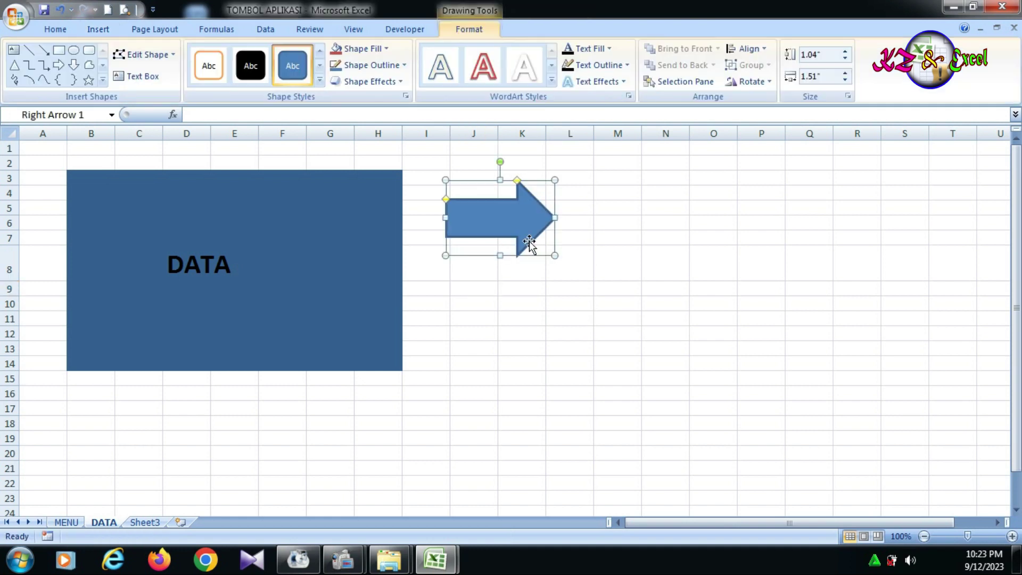
right_click(488, 217)
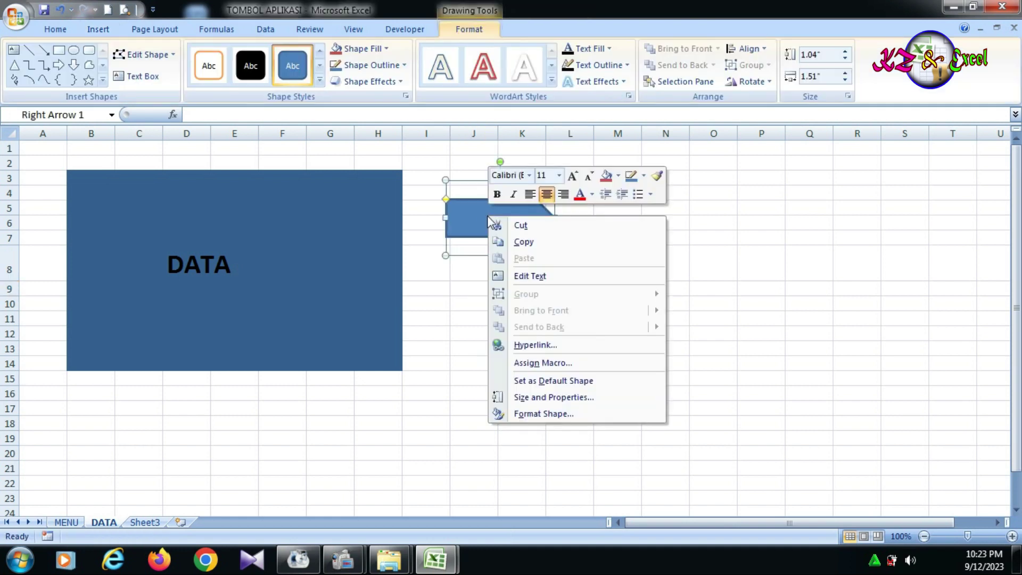
left_click(543, 278)
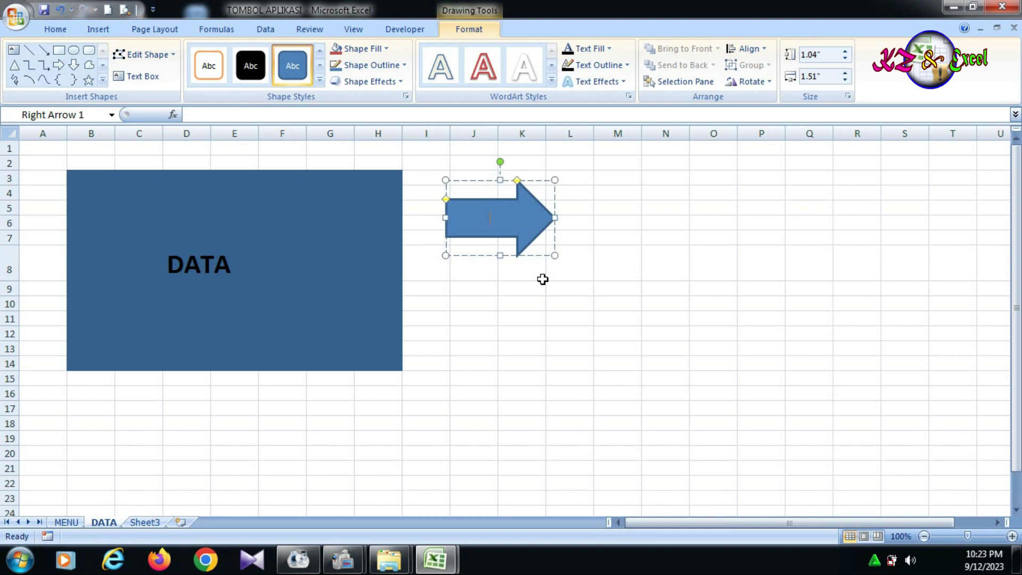
type("MENU")
key("Escape")
Apply a red shape style to the MENU arrow
double_click(477, 218)
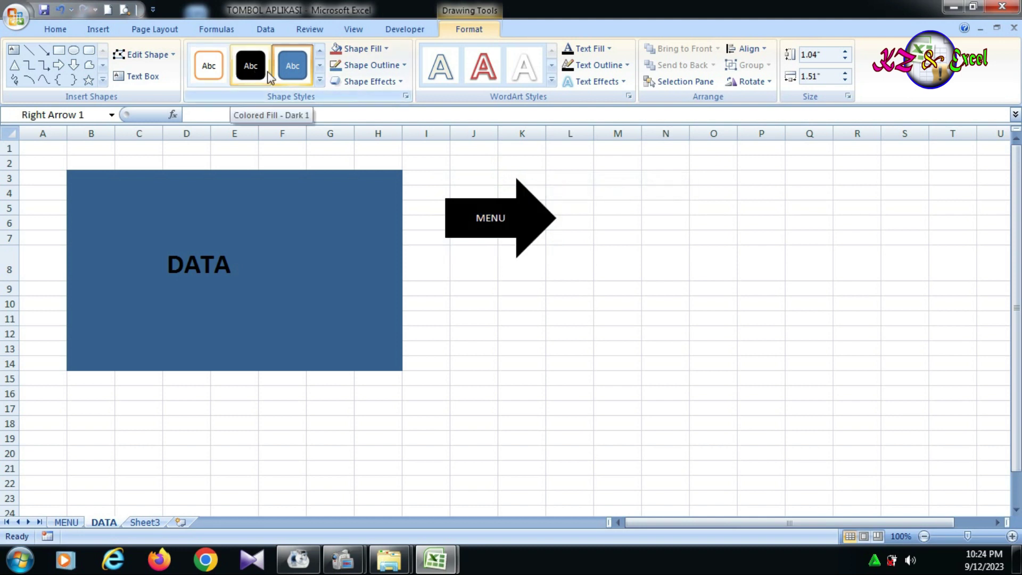
left_click(320, 81)
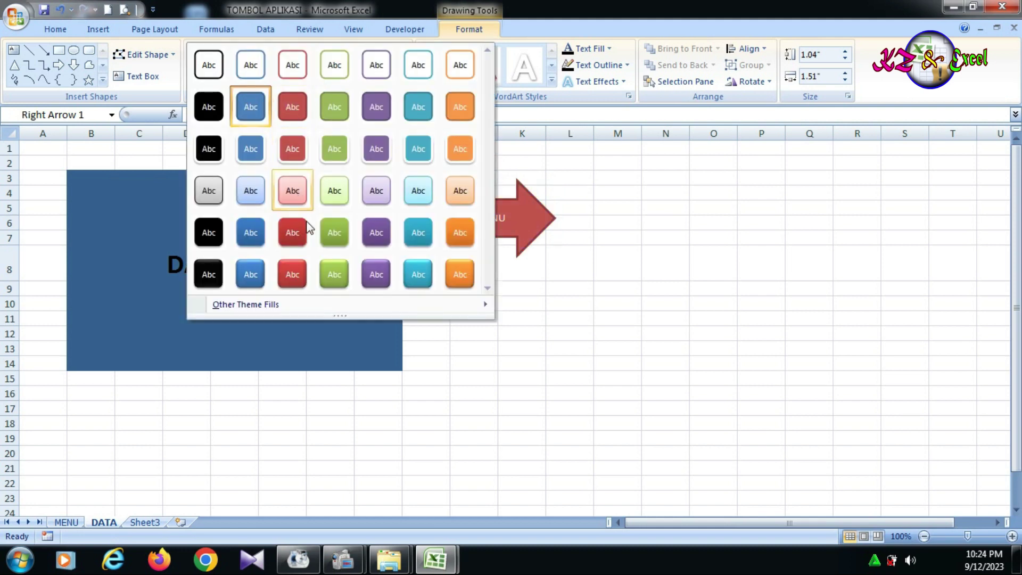
left_click(293, 274)
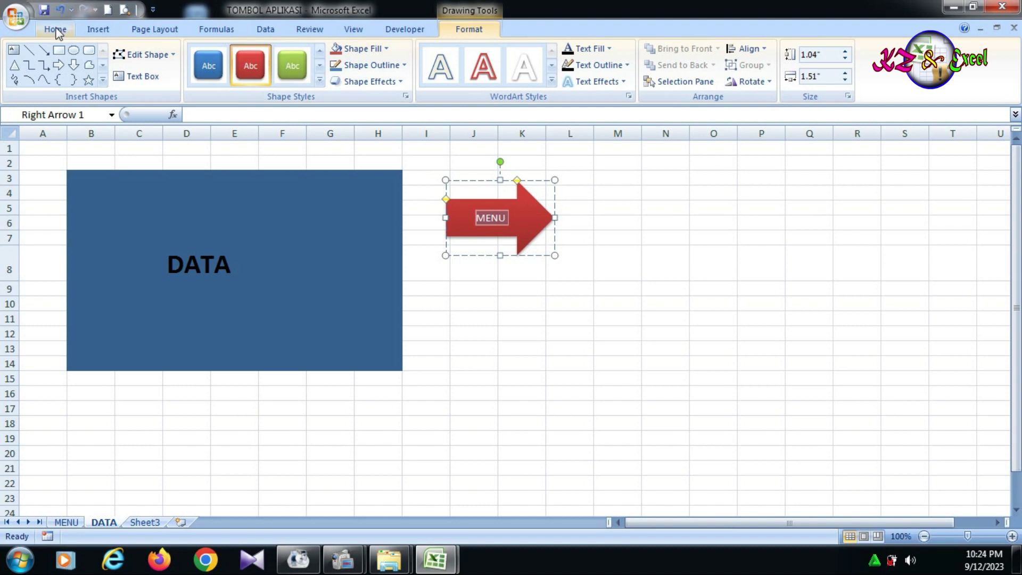
left_click(56, 29)
Make the arrow's MENU label bold at 24 pt
left_click(129, 75)
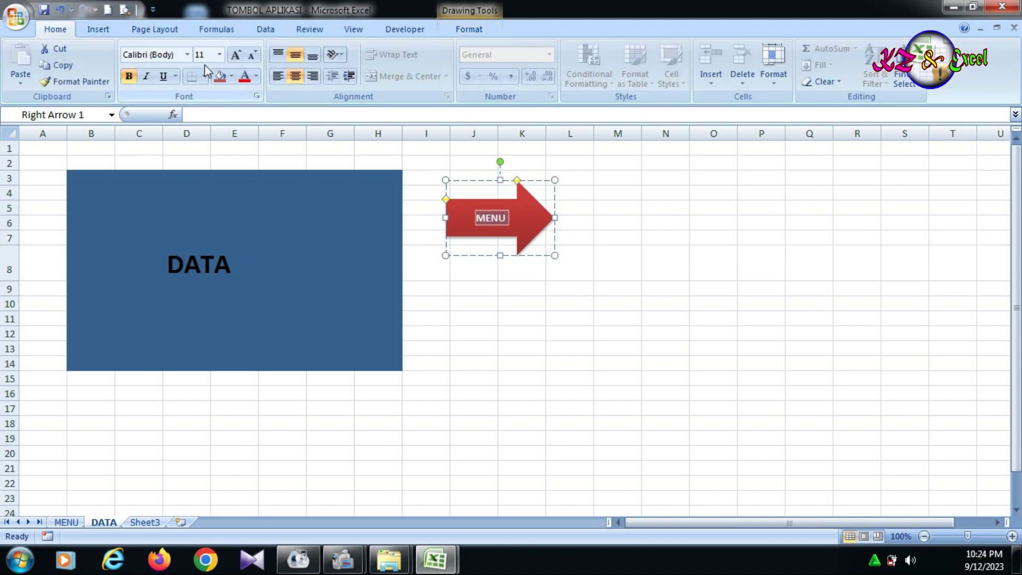
left_click(219, 54)
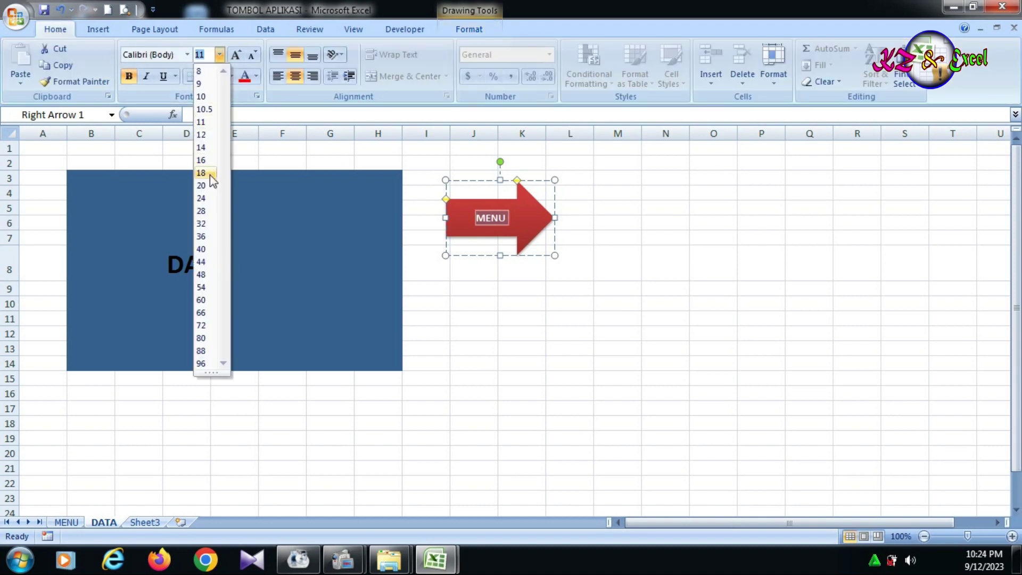
left_click(204, 198)
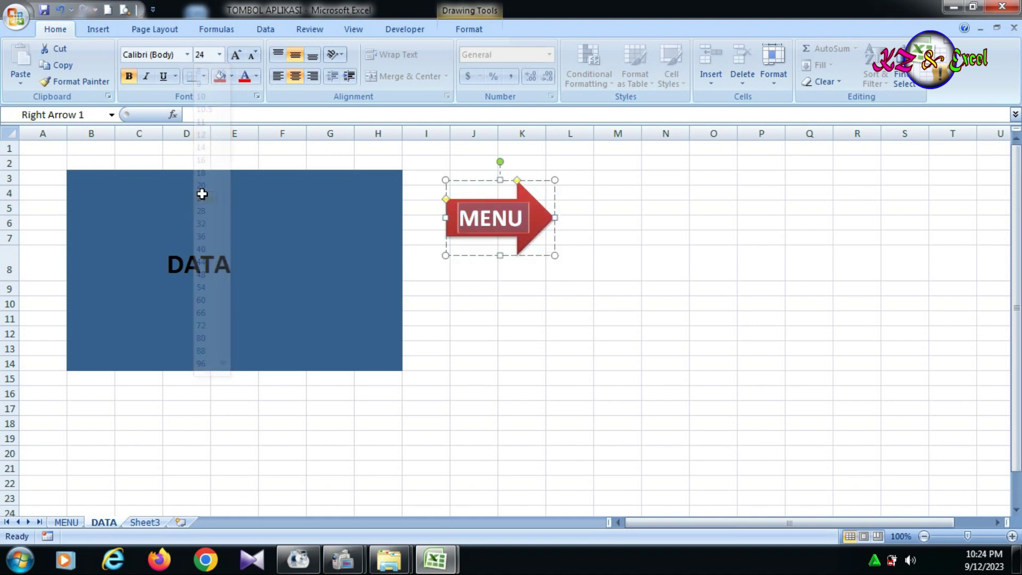
left_click(625, 332)
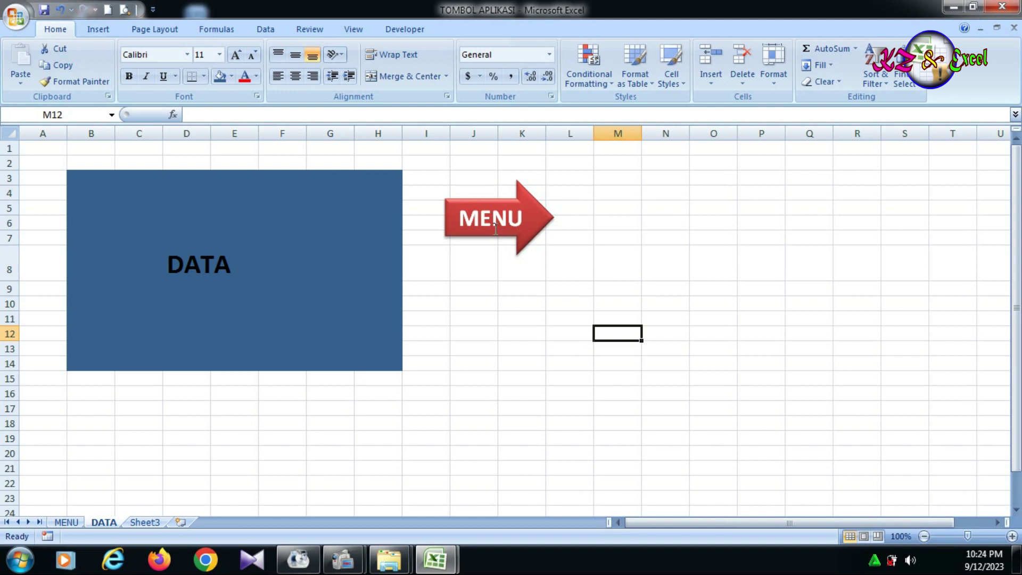
left_click(512, 238)
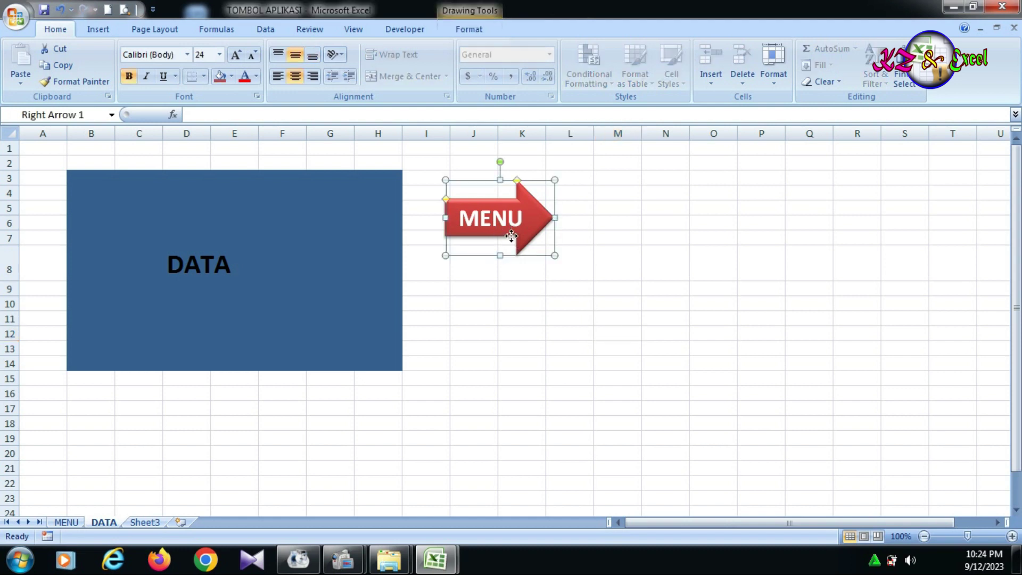
Copy the red MENU arrow and paste it at J4 on the MENU sheet
right_click(512, 238)
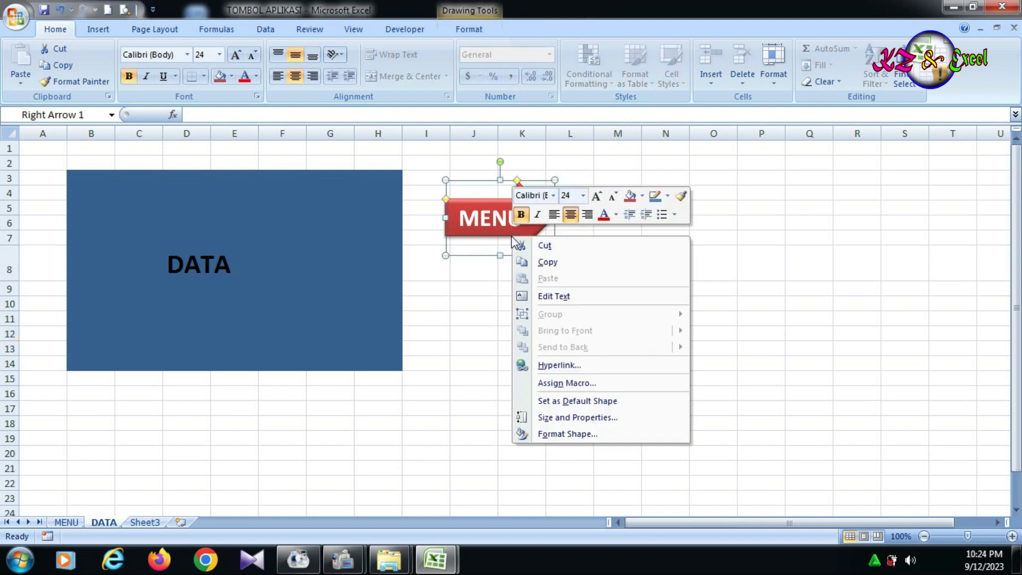
left_click(561, 261)
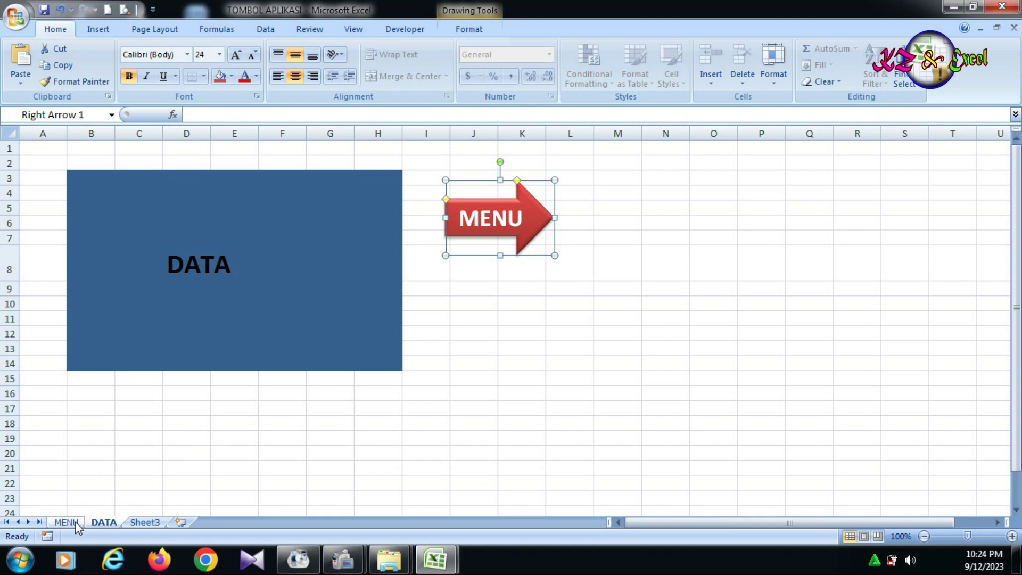
left_click(66, 522)
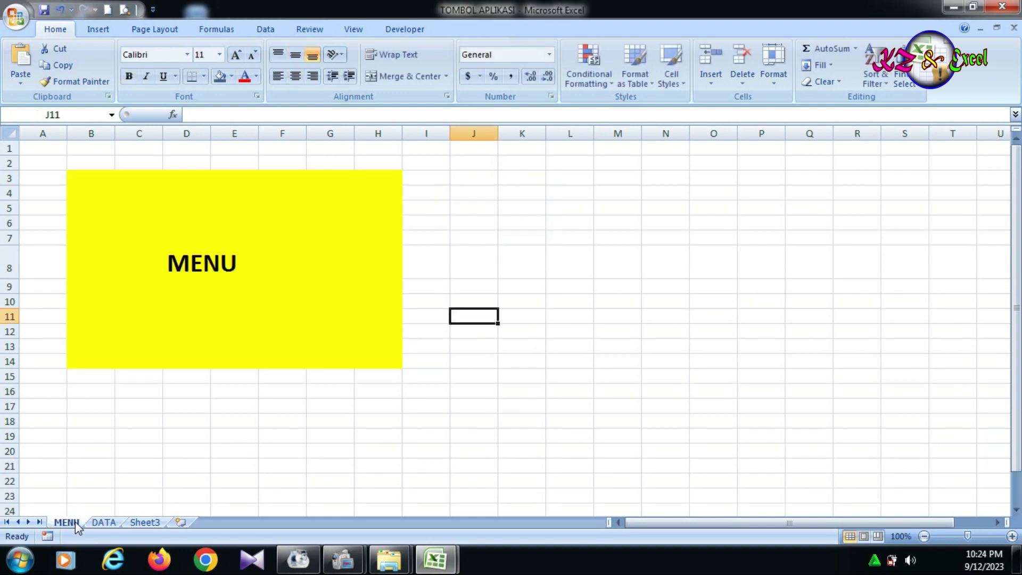
left_click(442, 190)
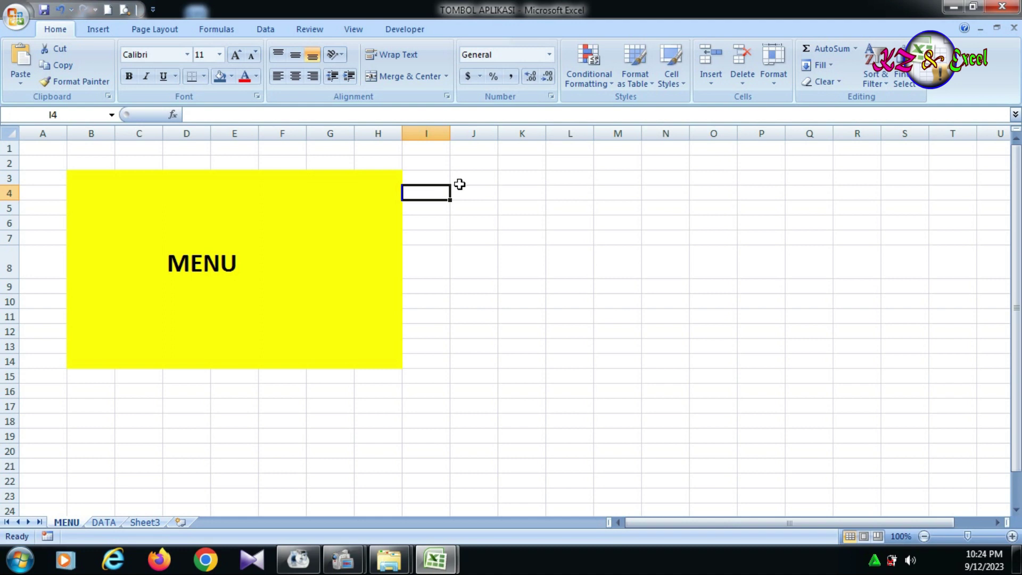
left_click(462, 193)
key("ctrl+v")
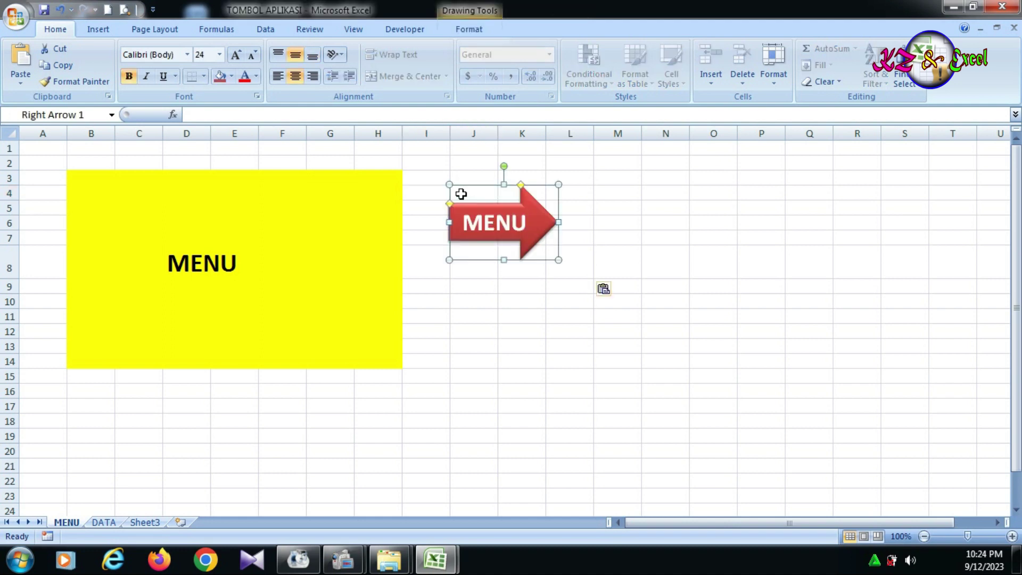
Relabel the pasted arrow's text to DATA
left_click_drag(527, 223, 461, 223)
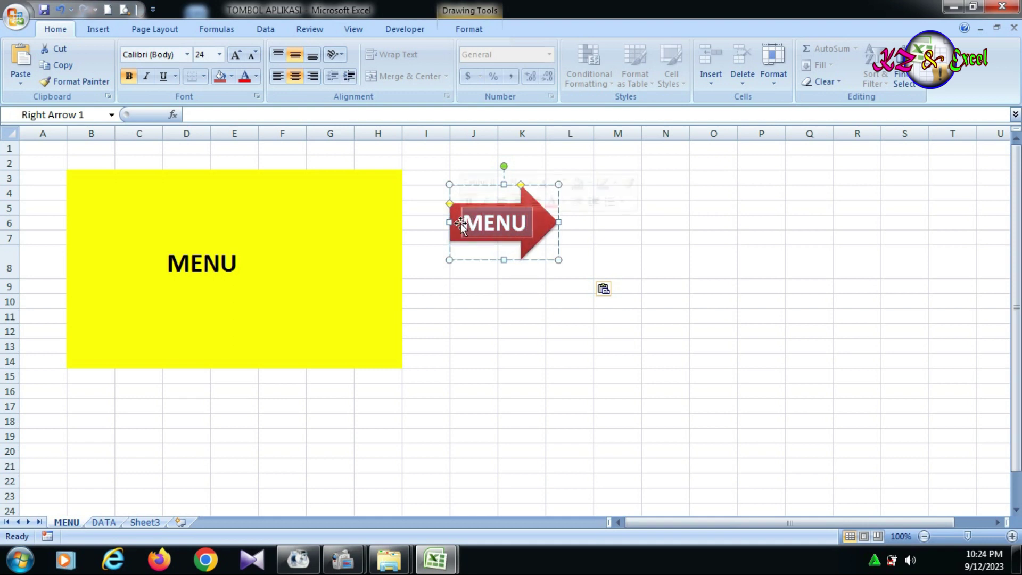
type("DATA")
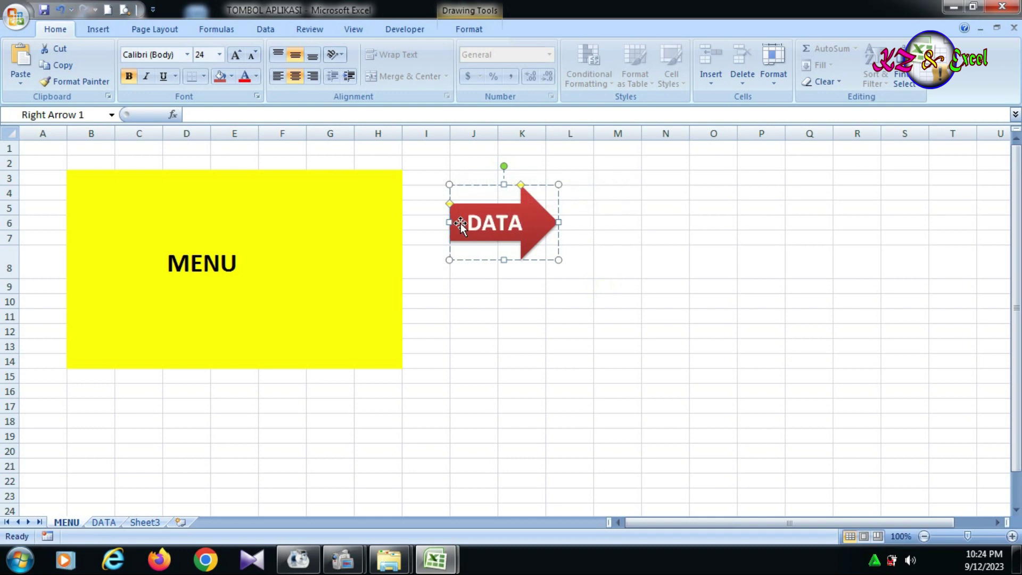
left_click(565, 287)
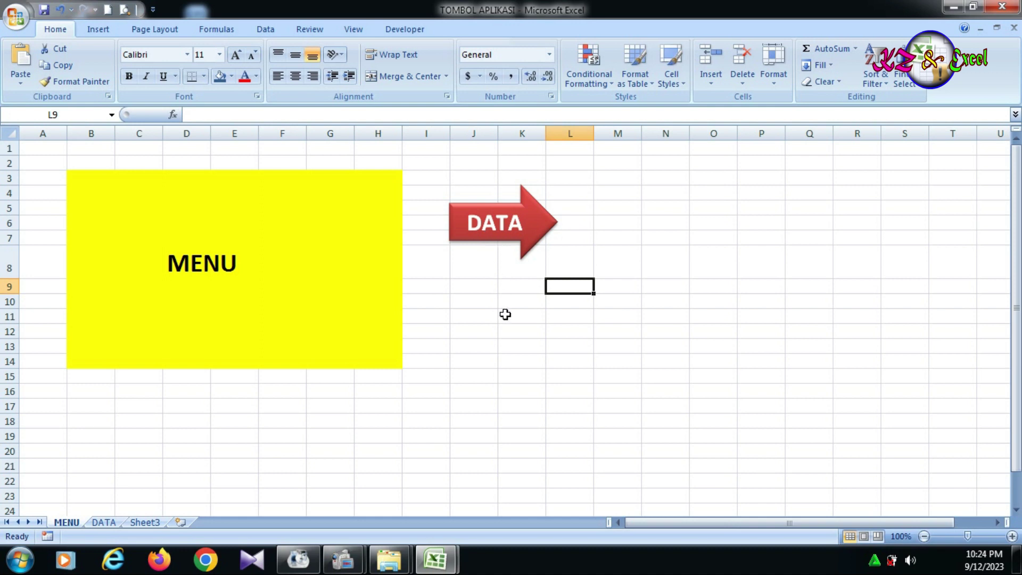
Hyperlink the red DATA arrow to cell A1 of the DATA sheet in TOMBOL APLIKASI
left_click(470, 241)
right_click(470, 241)
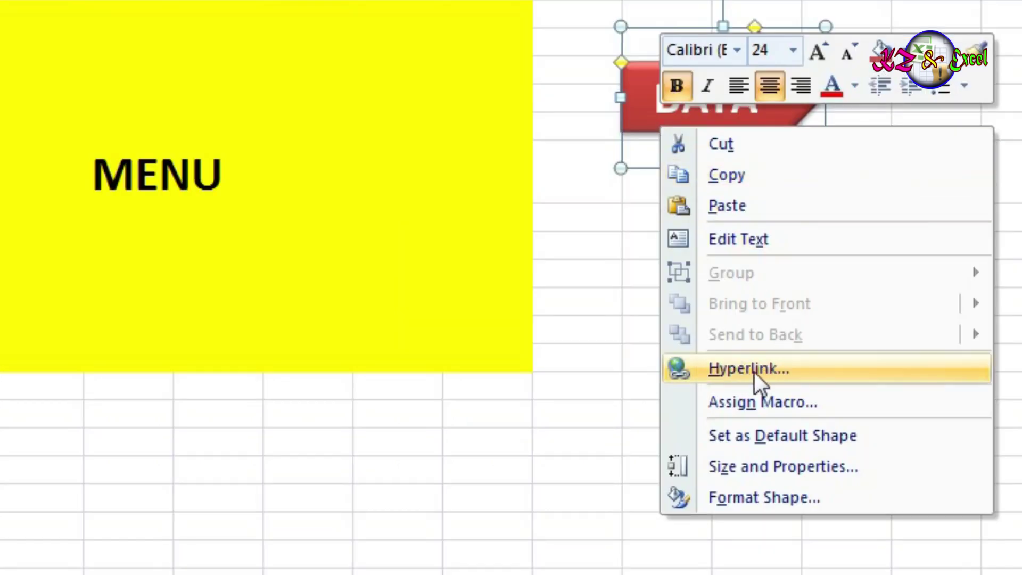
left_click(776, 373)
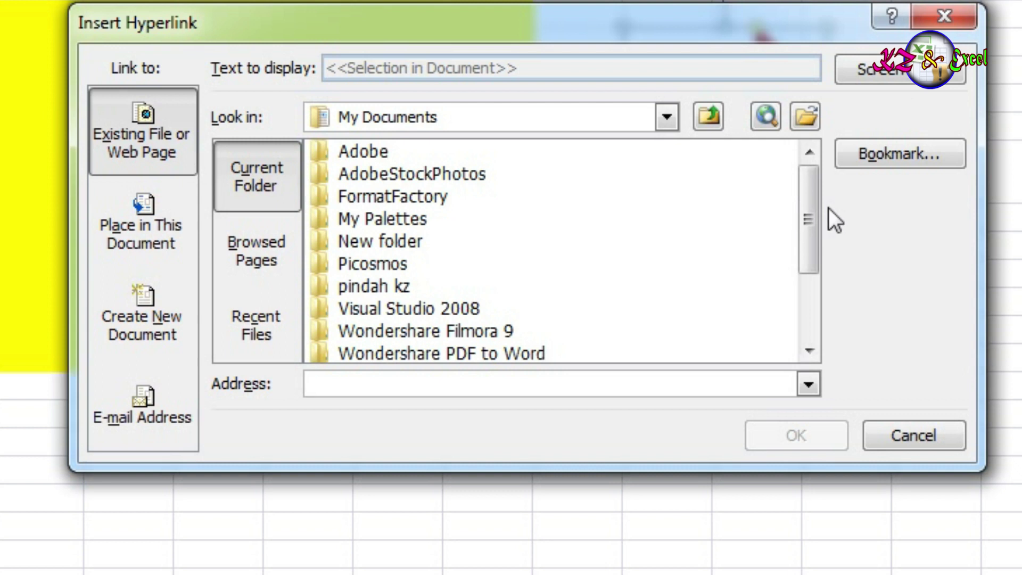
left_click_drag(815, 205, 811, 283)
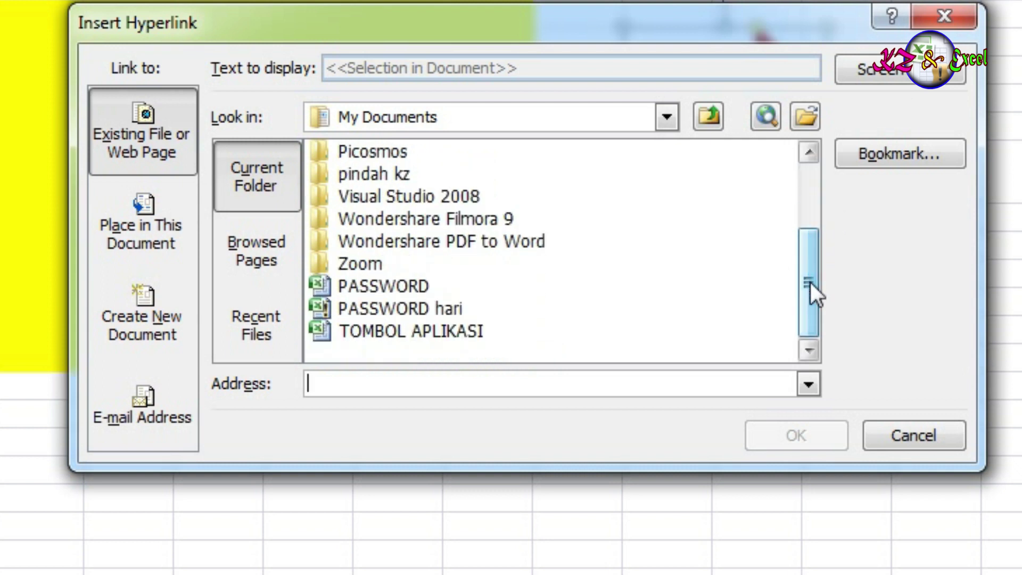
left_click(430, 335)
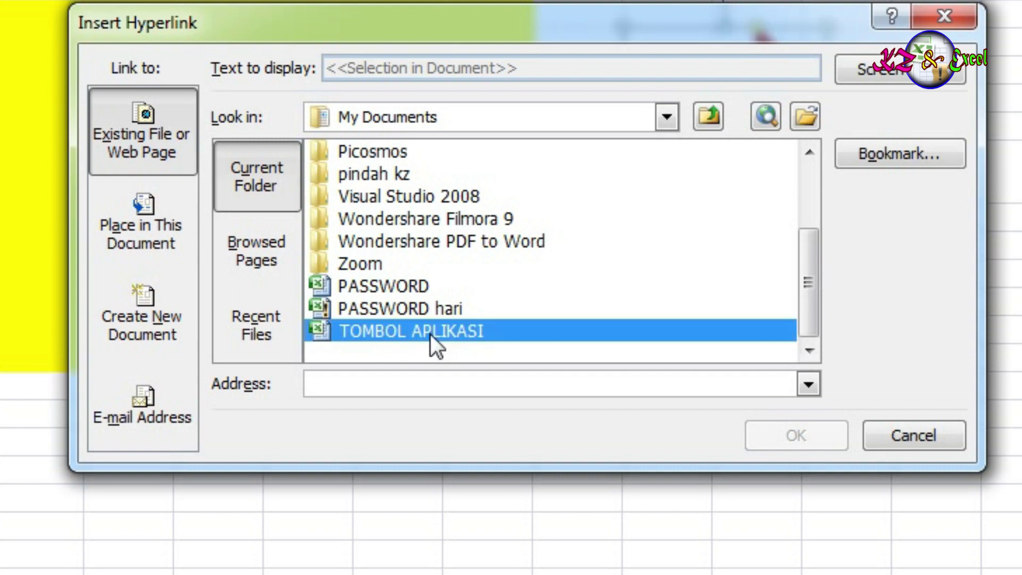
left_click(437, 332)
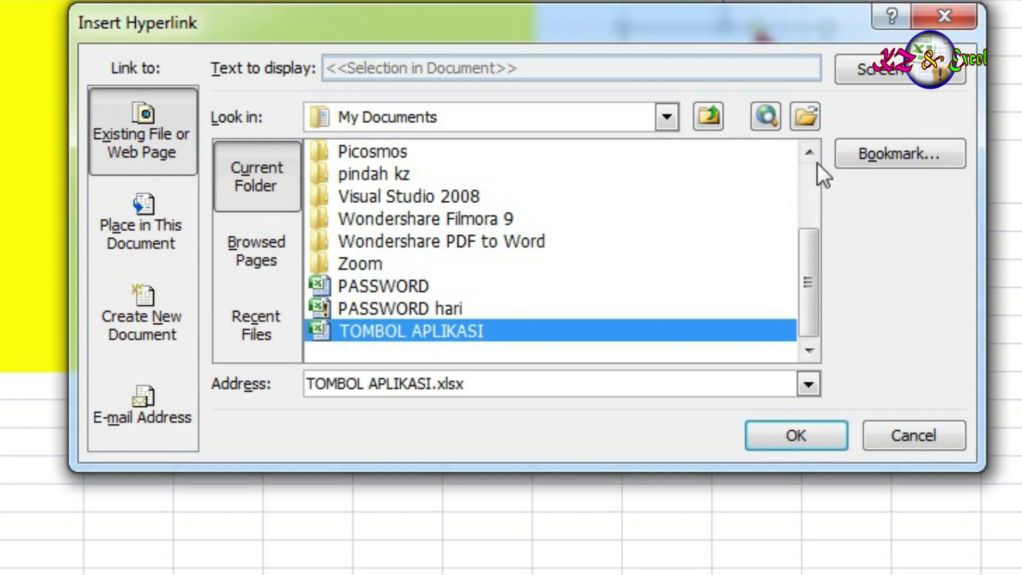
left_click(874, 156)
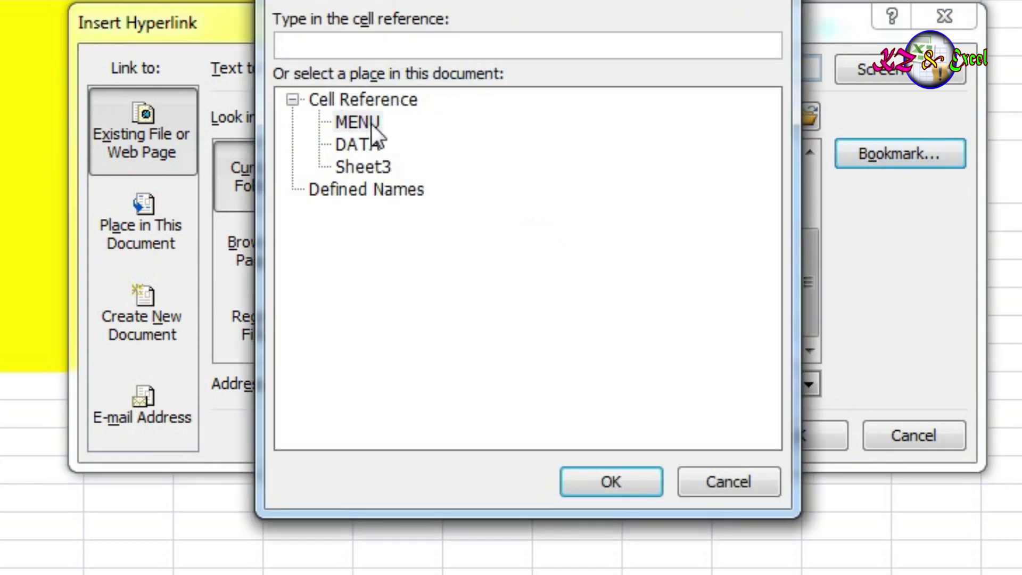
left_click(350, 145)
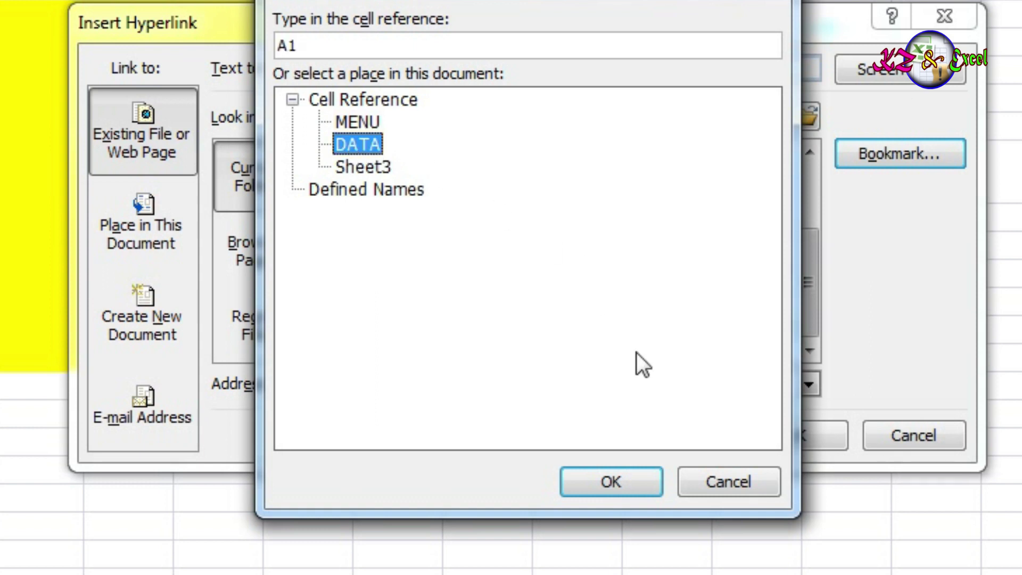
left_click(614, 483)
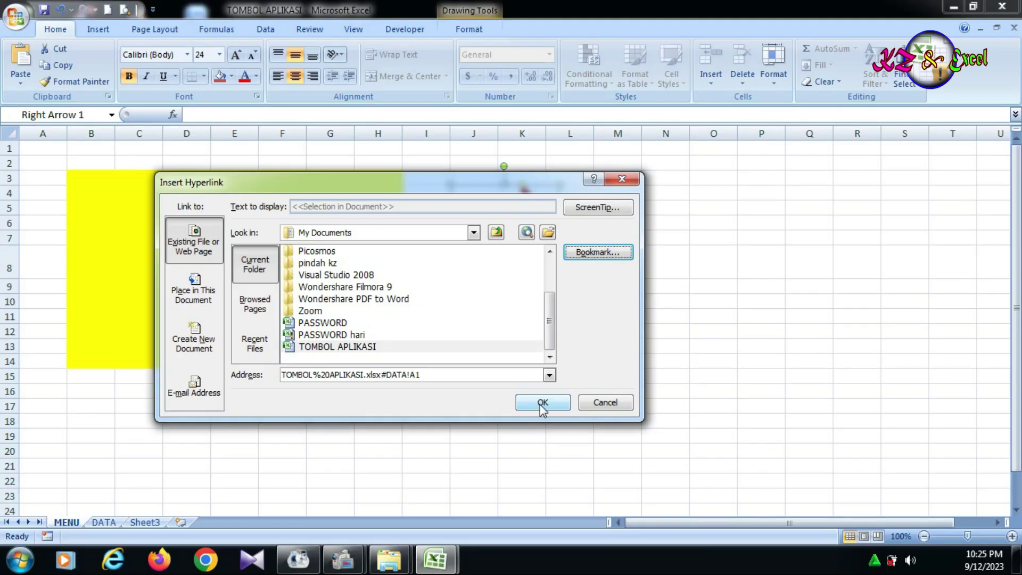
left_click(542, 403)
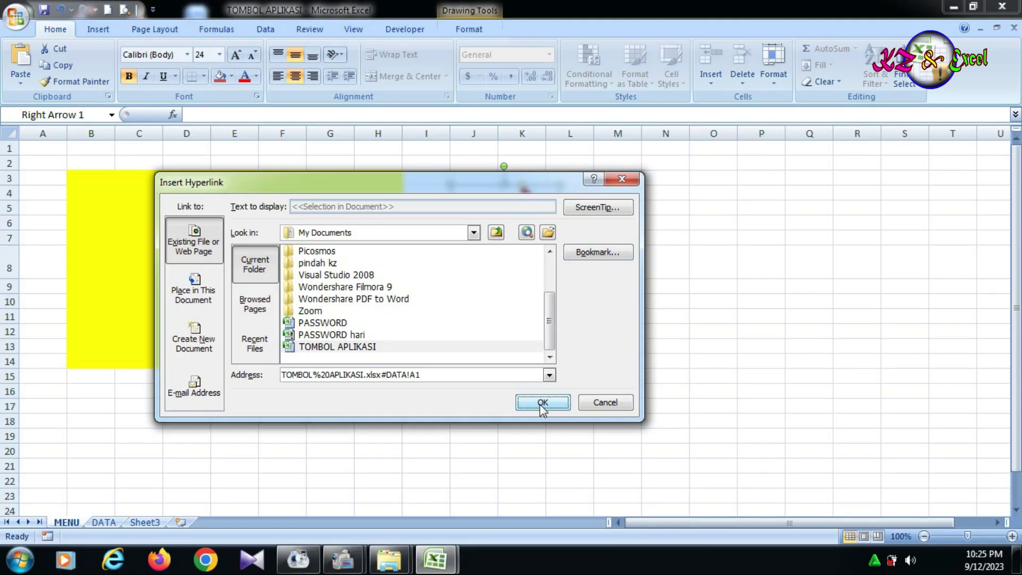
left_click(493, 361)
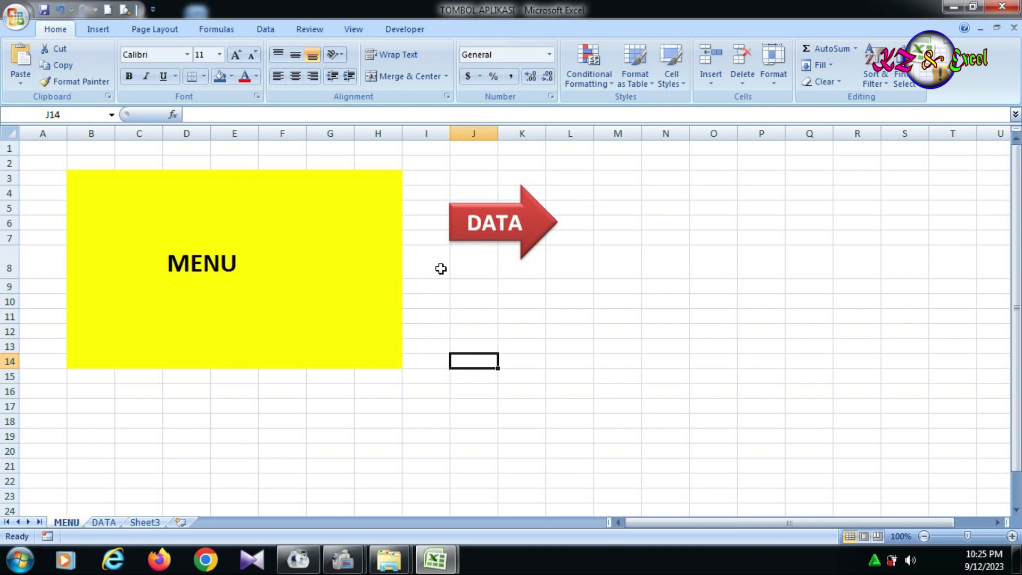
Follow the DATA arrow to the DATA sheet and select its MENU arrow
left_click(481, 222)
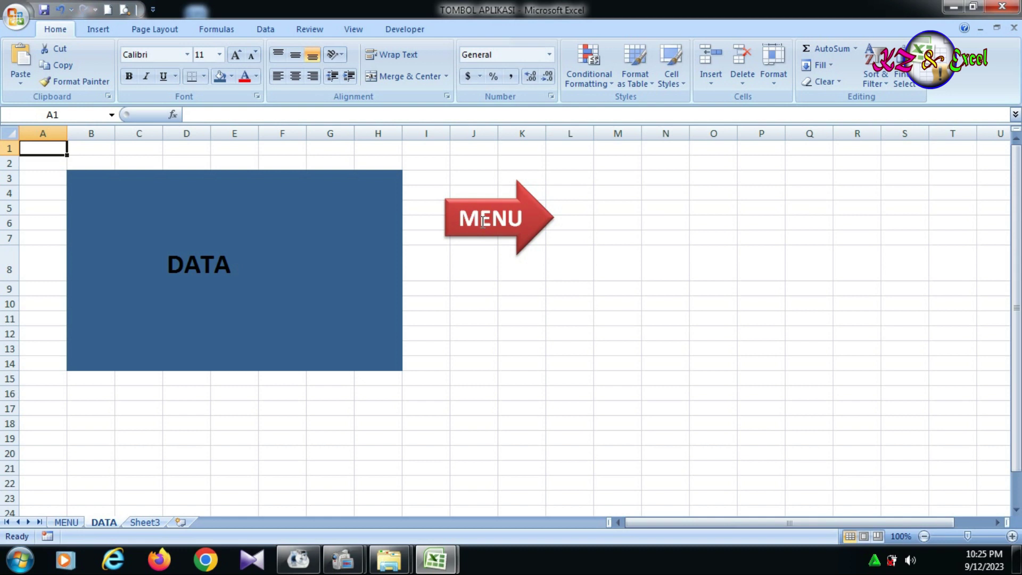
left_click(498, 233, "ctrl")
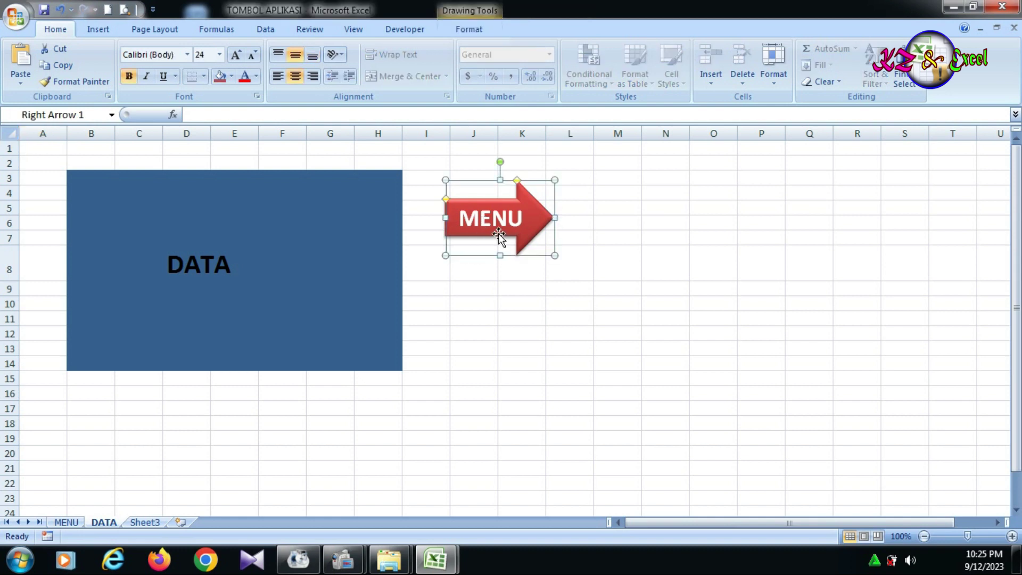
left_click(464, 314)
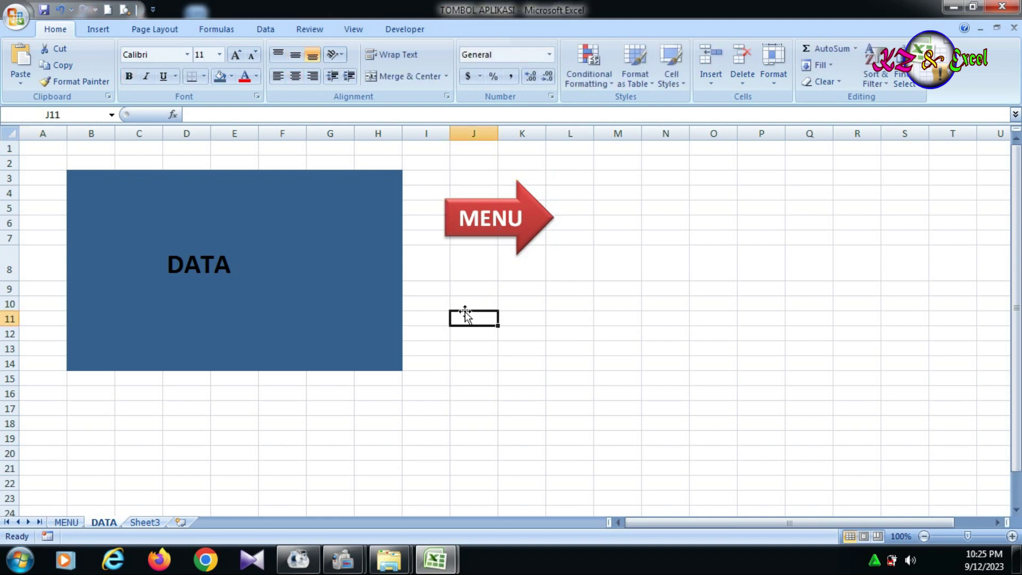
left_click(486, 235, "ctrl")
Link the MENU arrow to MENU!A1 in TOMBOL APLIKASI and test that it jumps back
right_click(487, 235)
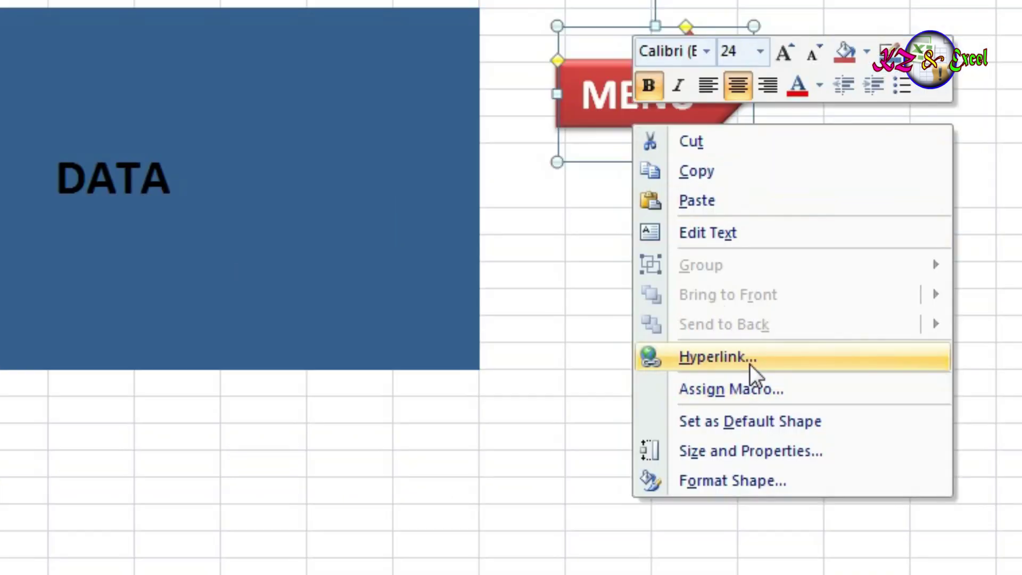
left_click(751, 364)
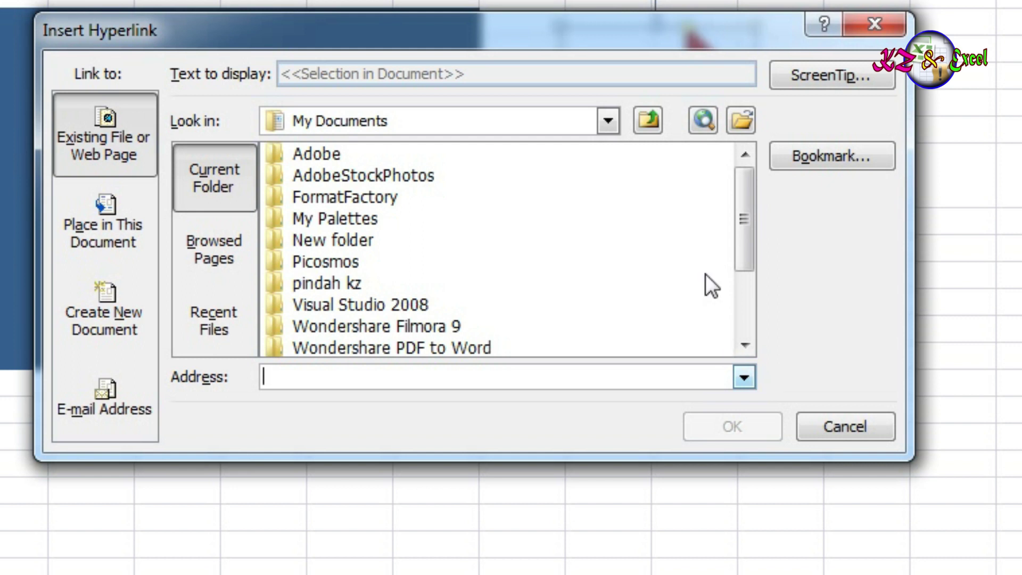
left_click_drag(743, 242, 739, 327)
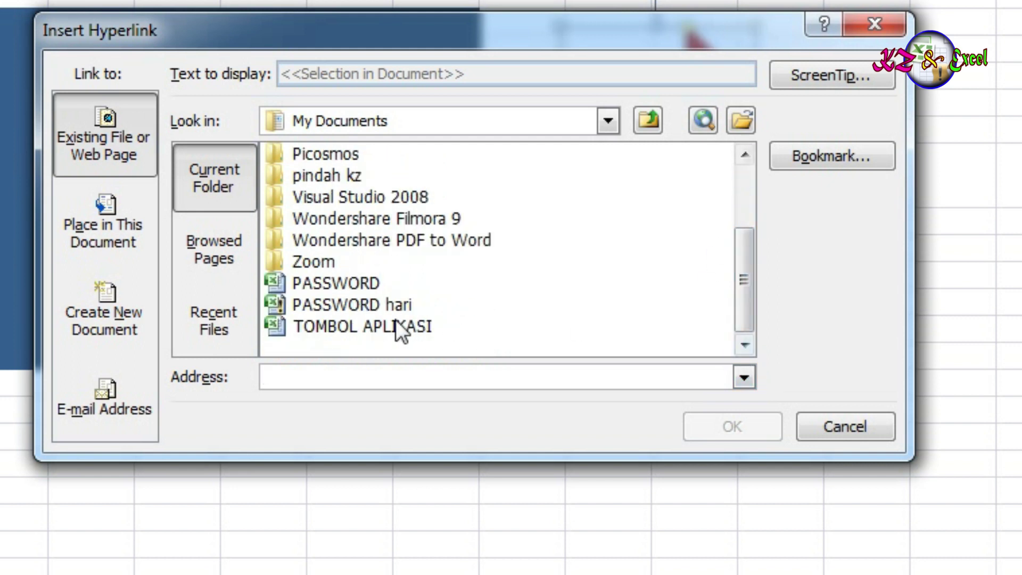
left_click(394, 321)
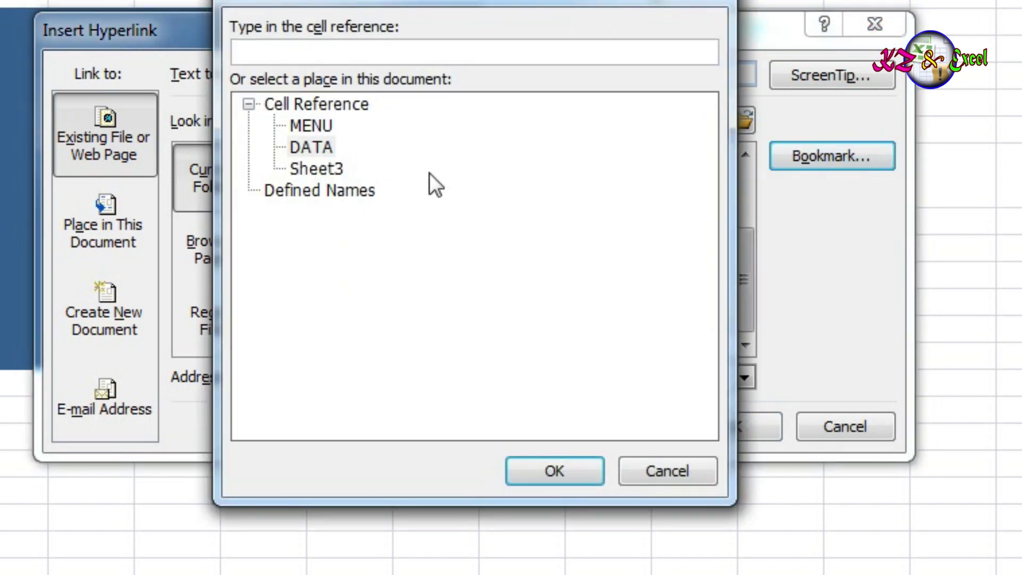
left_click(314, 127)
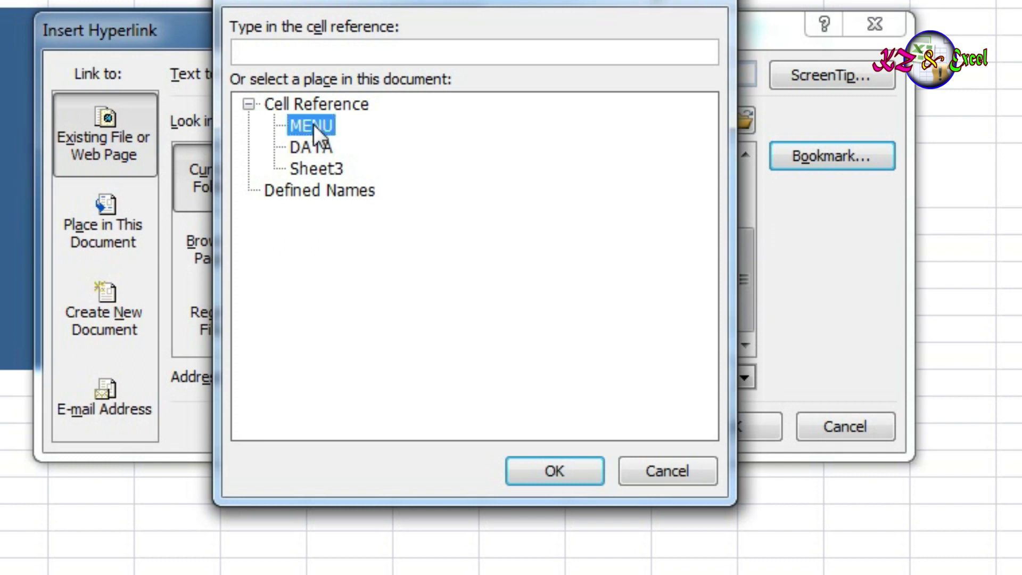
left_click(548, 465)
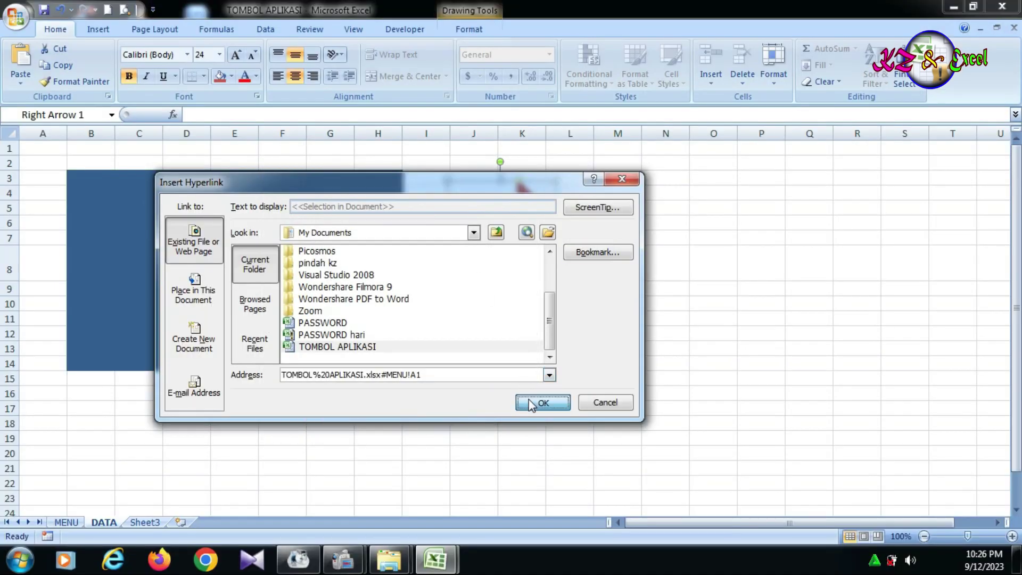
left_click(532, 403)
left_click(456, 441)
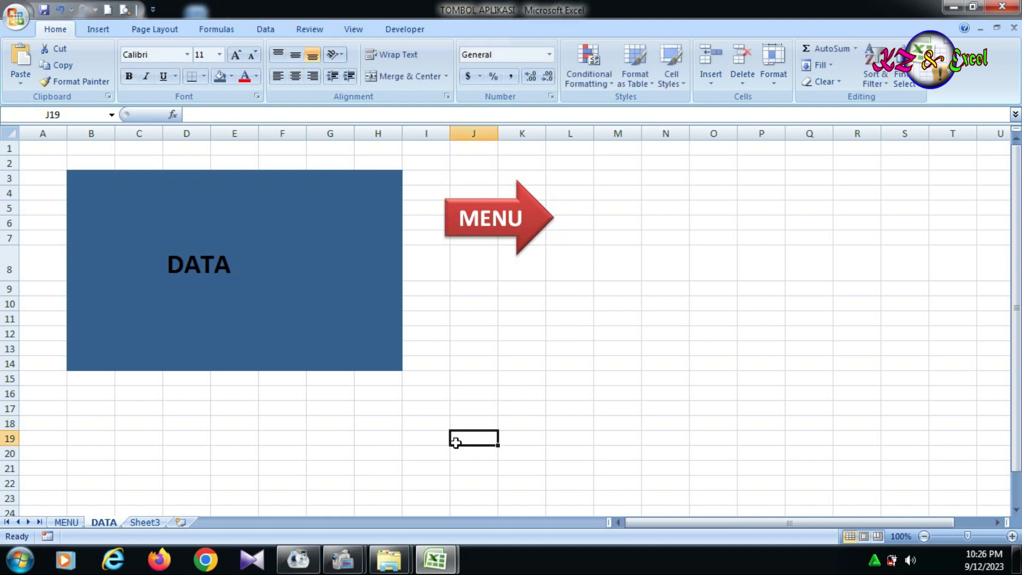
left_click(499, 230)
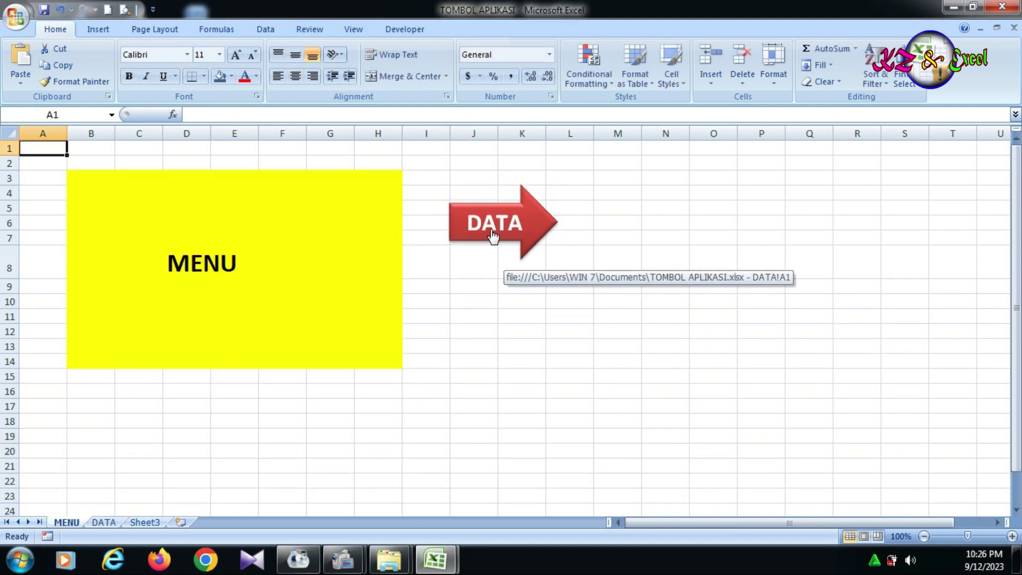
left_click(496, 233)
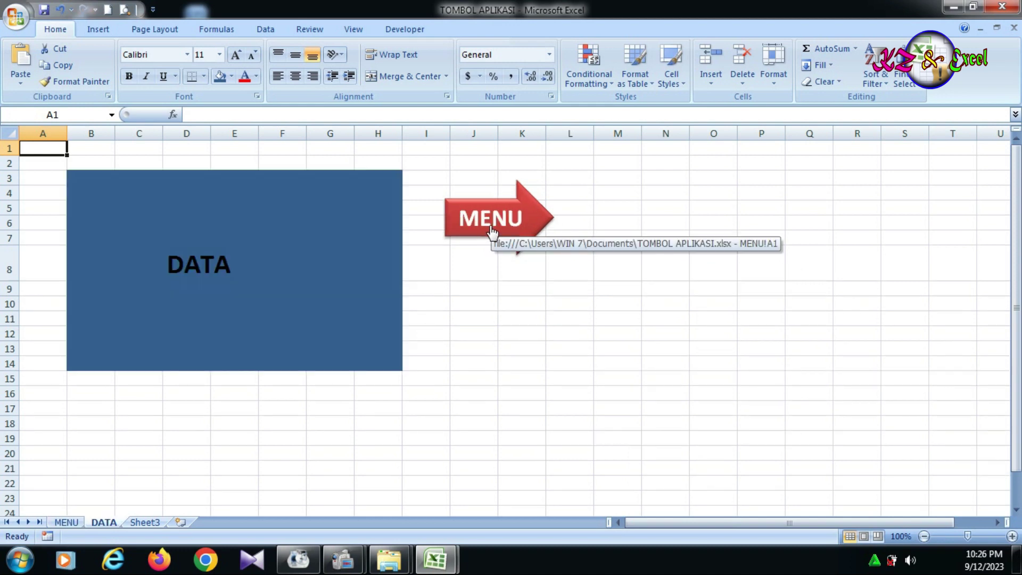
left_click(492, 233)
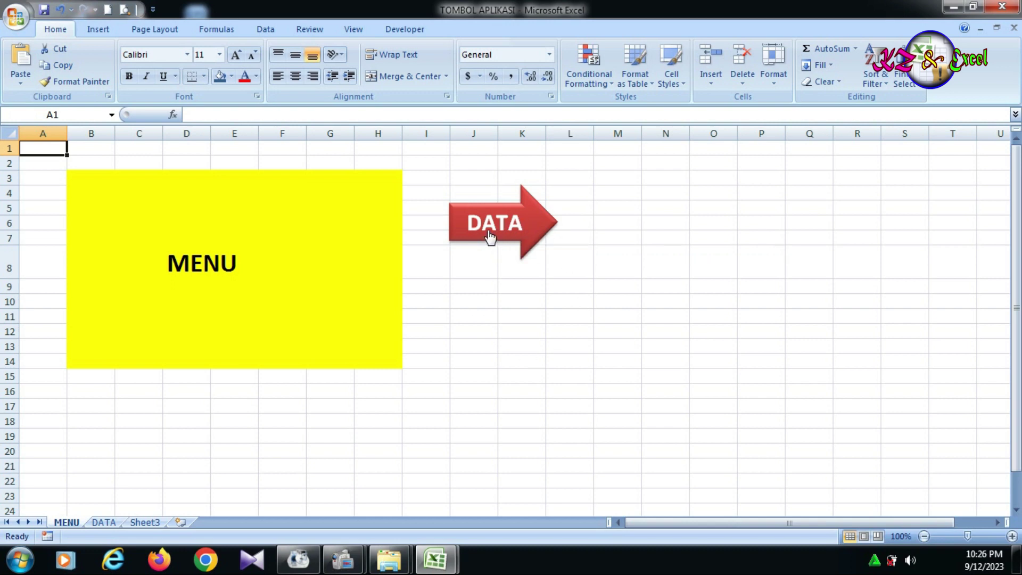
Remove the hyperlink from the DATA arrow and confirm it no longer jumps sheets
left_click(535, 315)
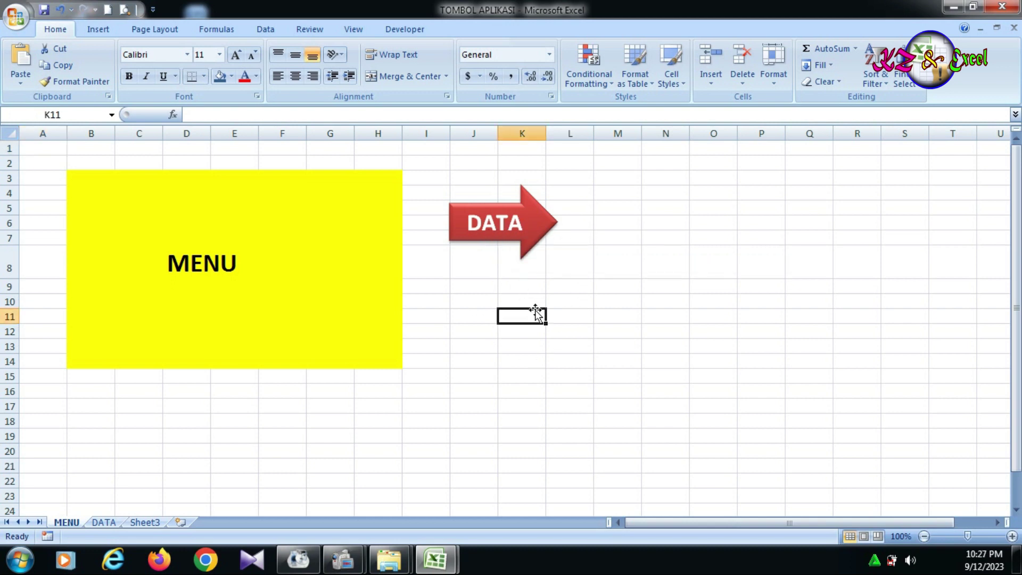
right_click(479, 220)
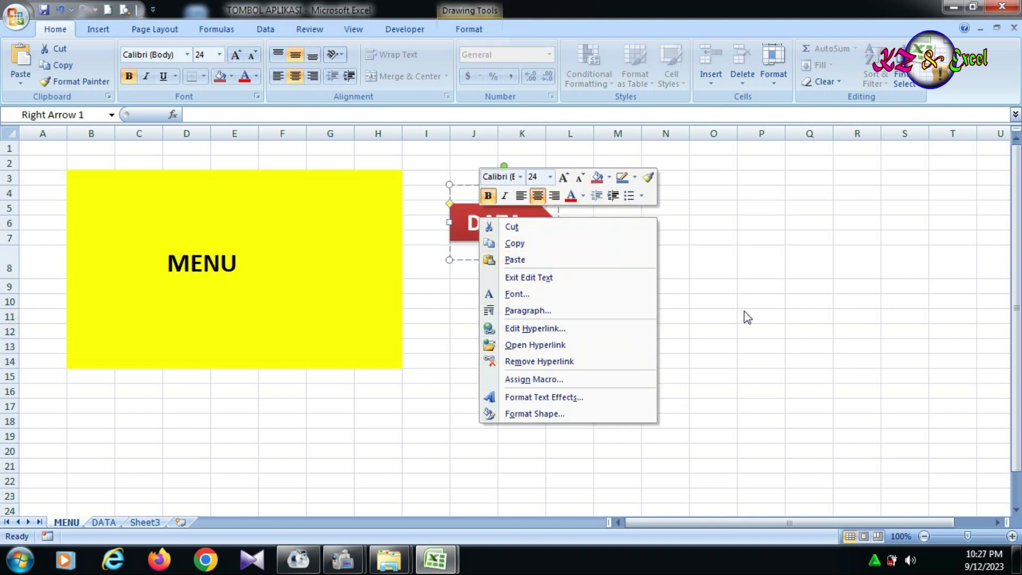
key("Escape")
left_click(527, 245)
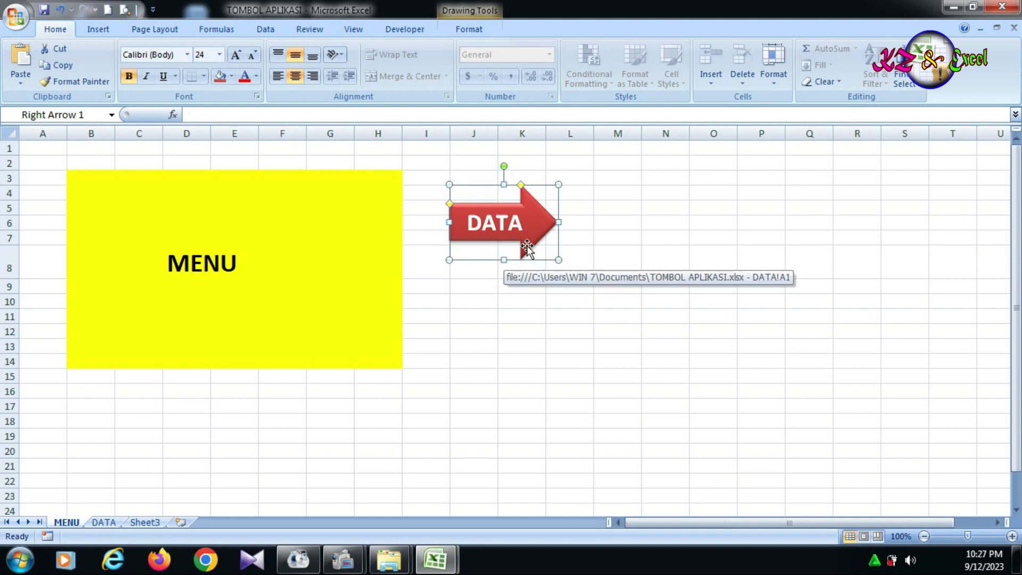
right_click(527, 246)
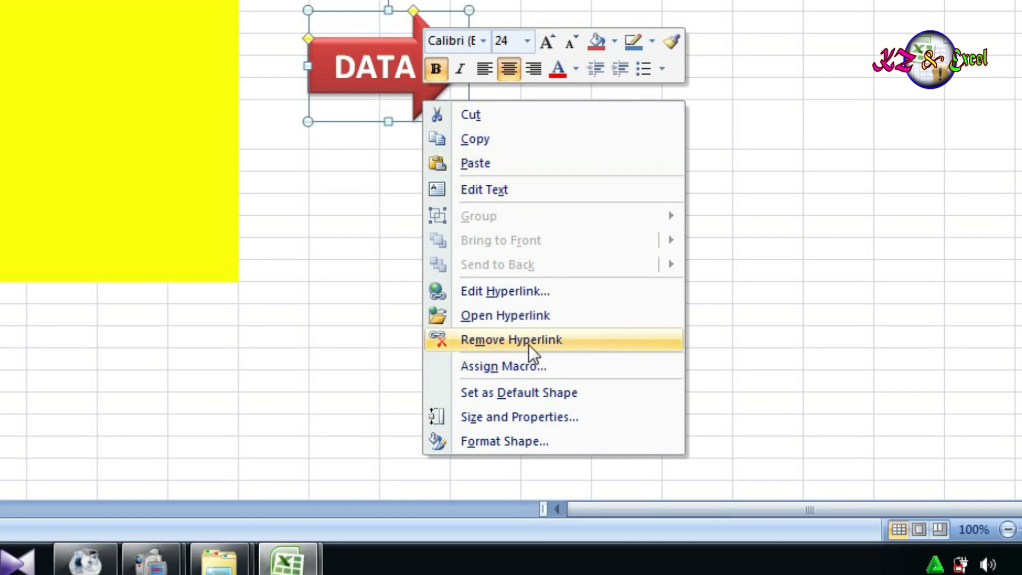
left_click(529, 344)
left_click(500, 347)
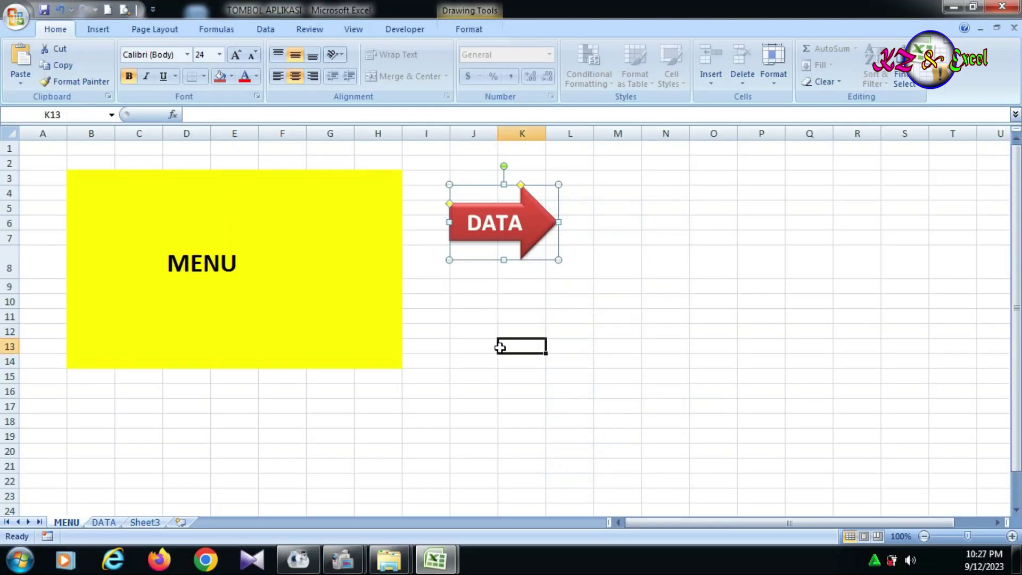
left_click(485, 237)
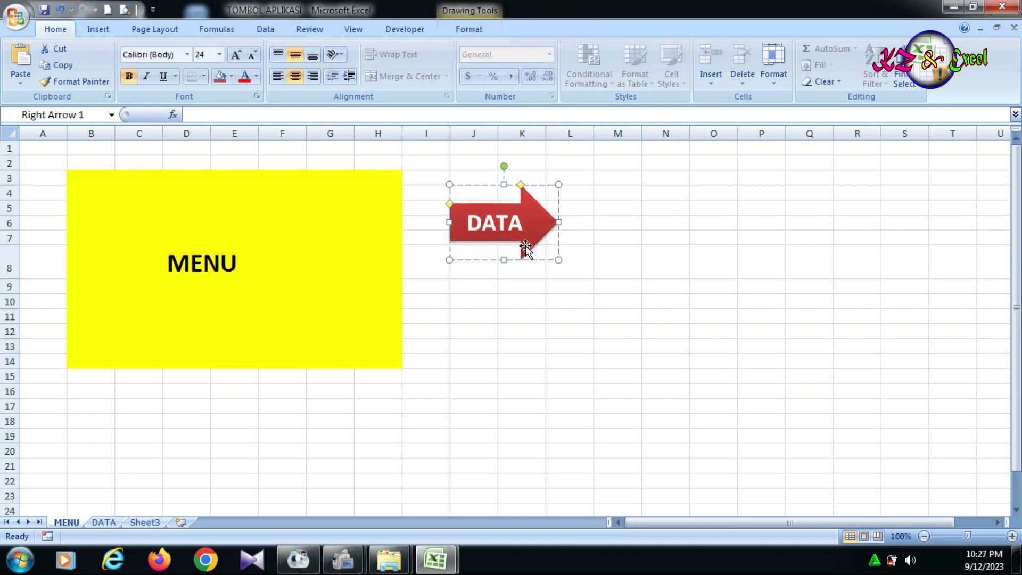
left_click(516, 343)
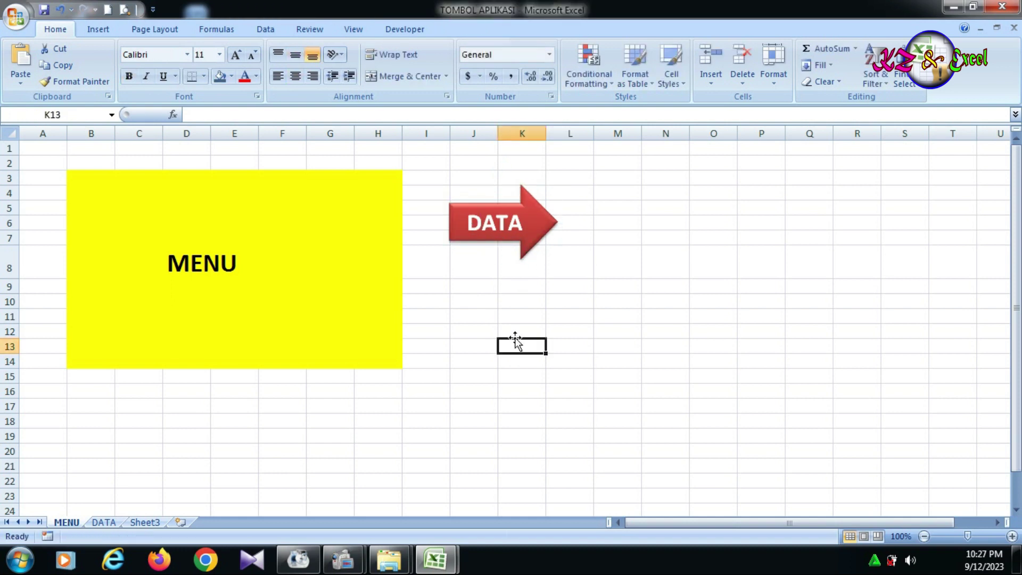
On the DATA sheet, remove the MENU arrow's hyperlink, then return to the MENU sheet
left_click(103, 523)
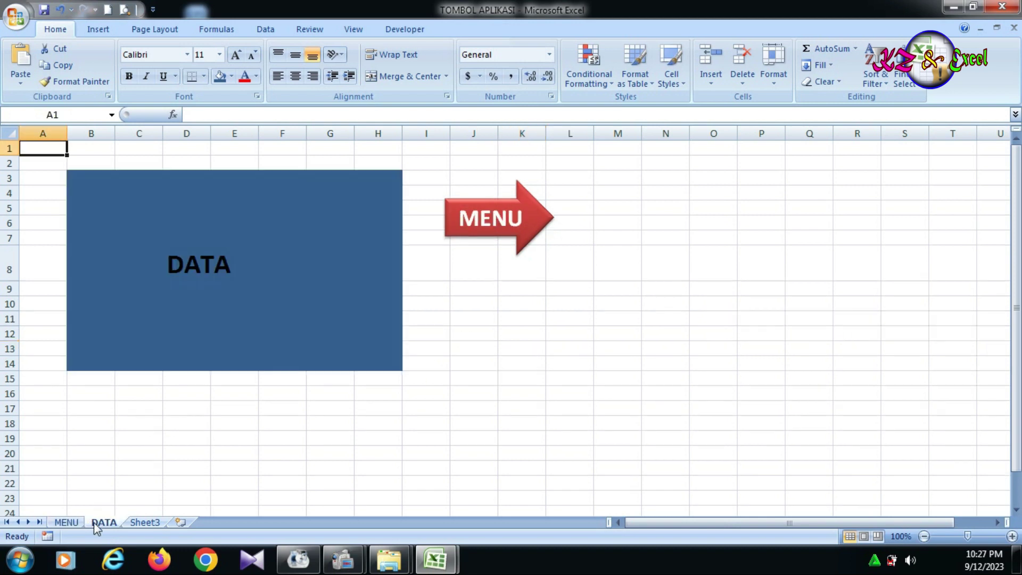
right_click(501, 230)
left_click(481, 233)
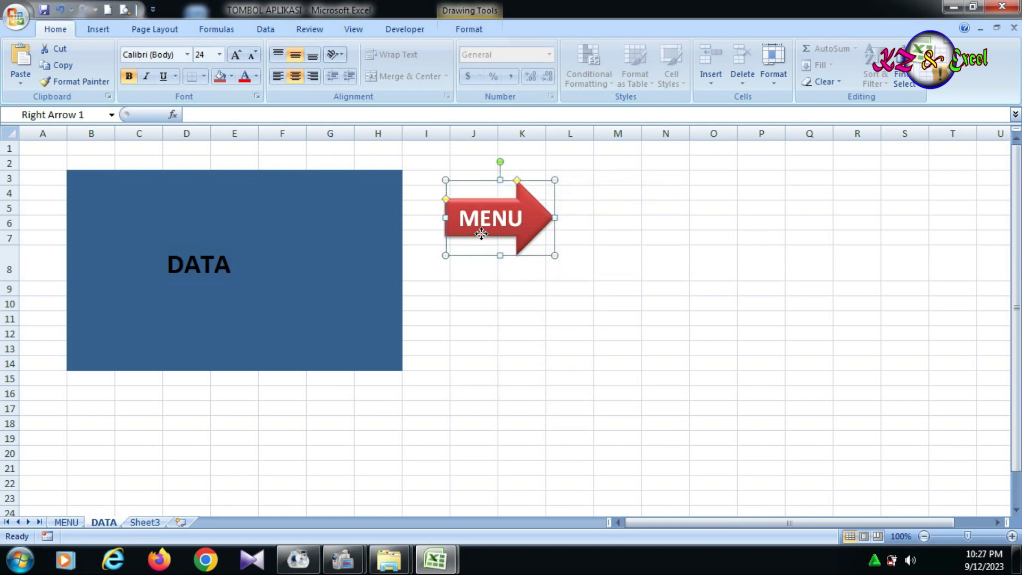
right_click(482, 233)
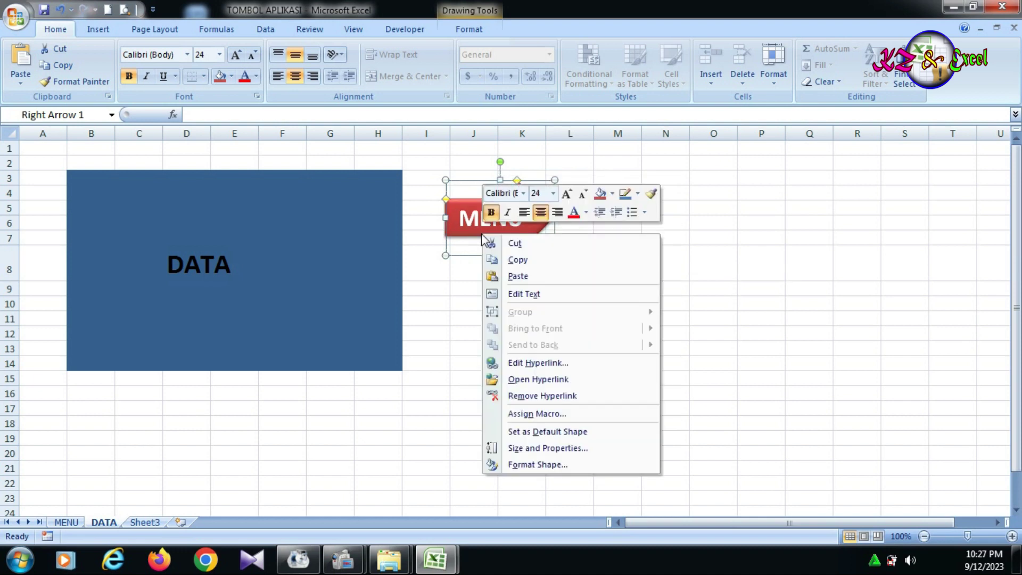
left_click(531, 397)
left_click(476, 333)
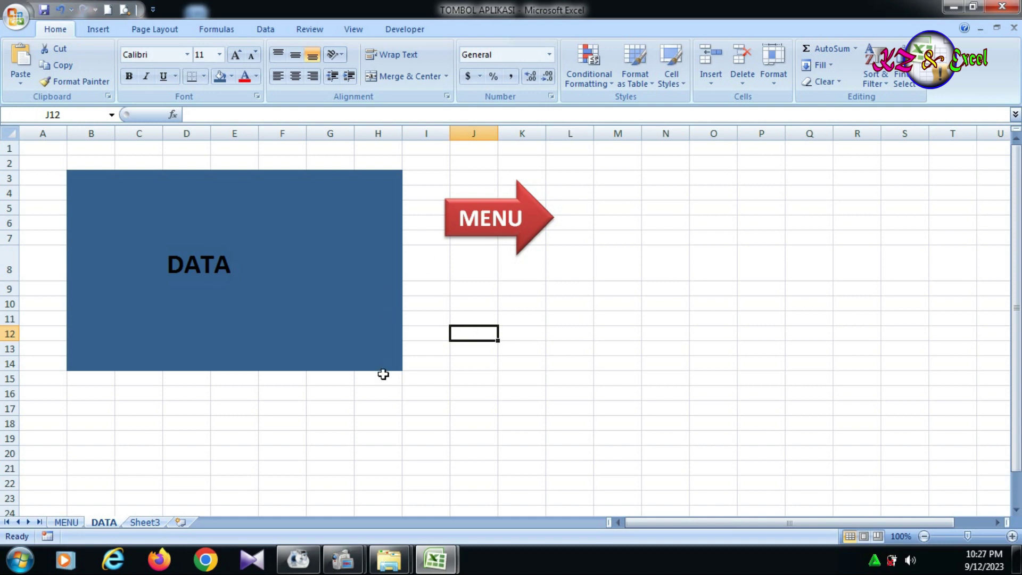
left_click(59, 526)
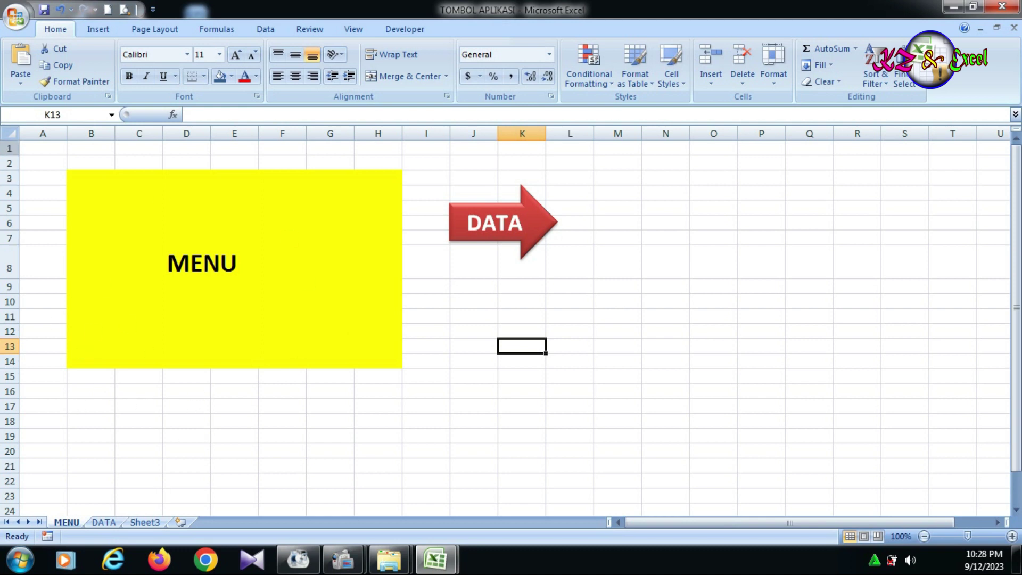
Name cell A1 of the MENU sheet 'MENU', check it in the Name Box, then go to DATA
left_click(35, 147)
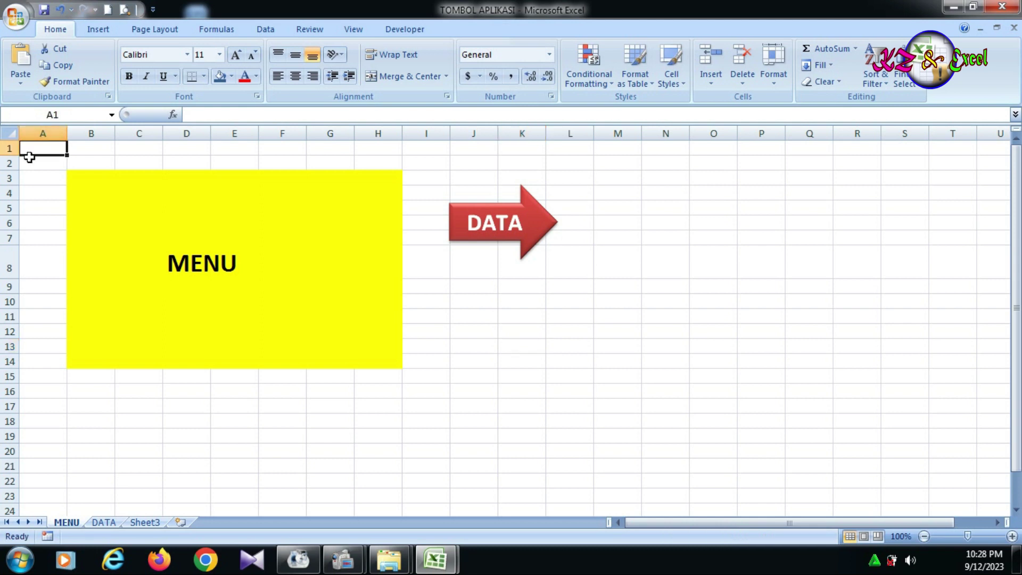
right_click(31, 149)
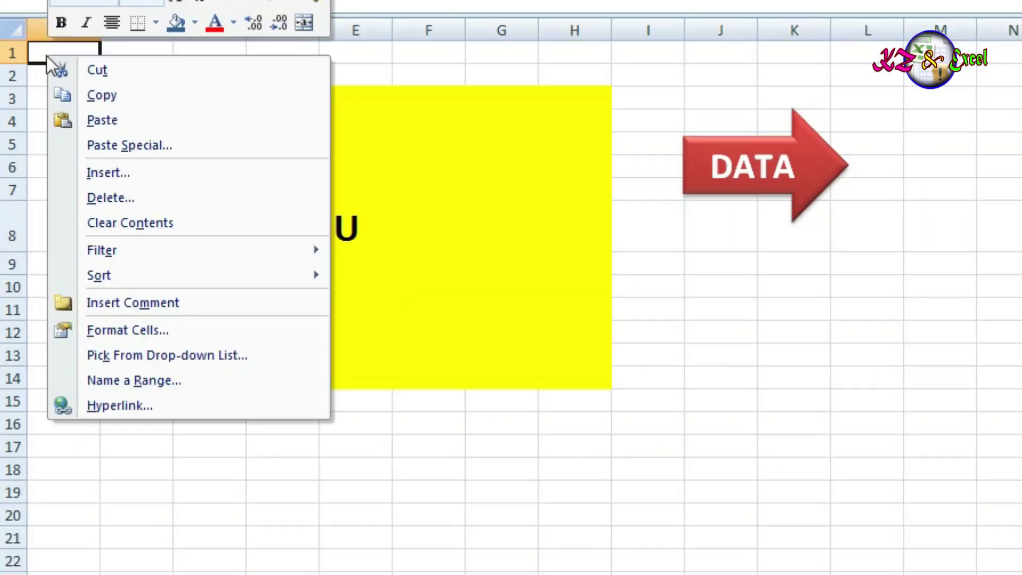
left_click(139, 376)
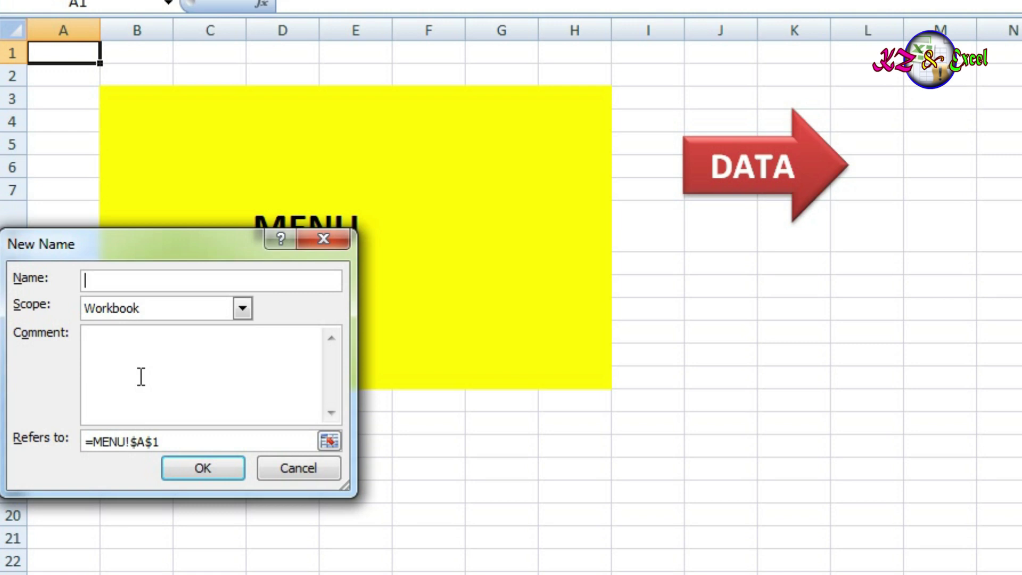
type("M")
type("ENU")
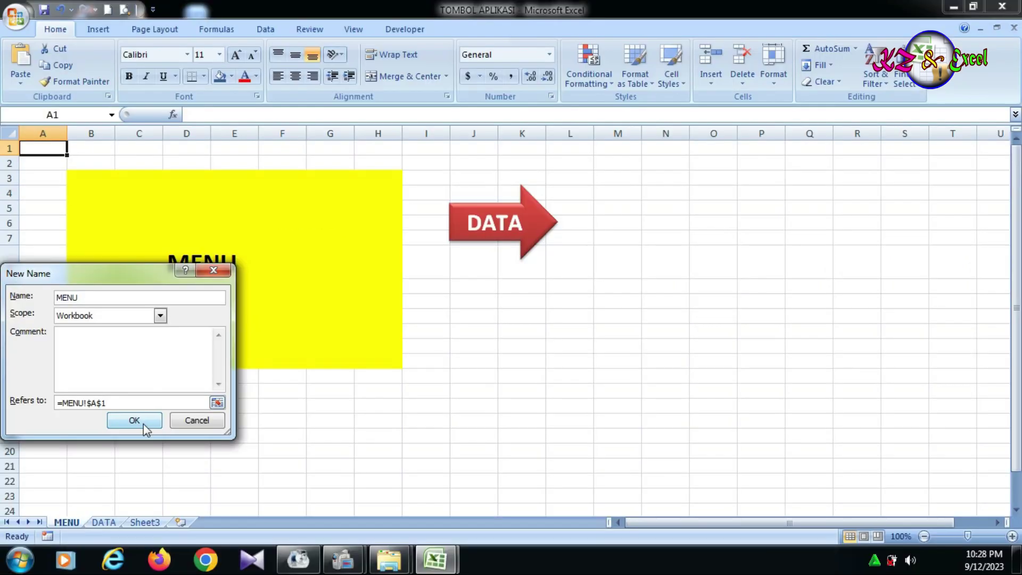
left_click(142, 424)
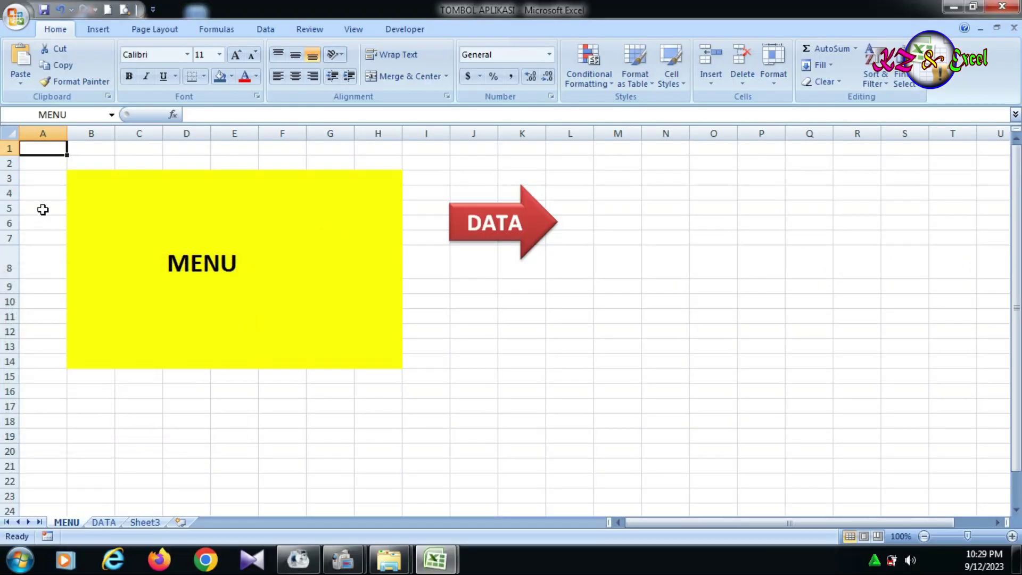
left_click(43, 210)
left_click(43, 151)
left_click(105, 523)
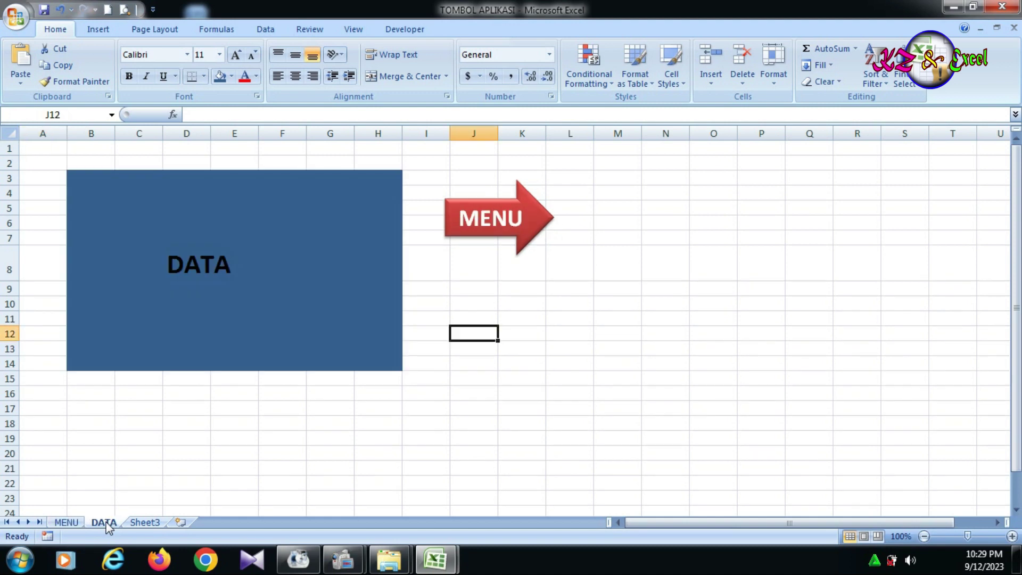
Name cell A1 on the DATA sheet 'DATA' and return to the MENU sheet
left_click(33, 149)
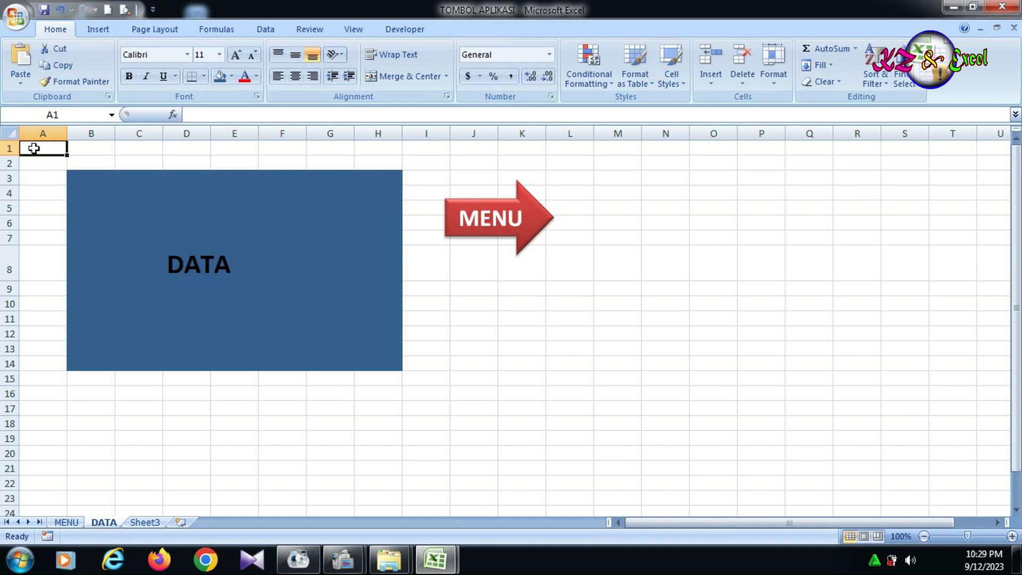
right_click(33, 149)
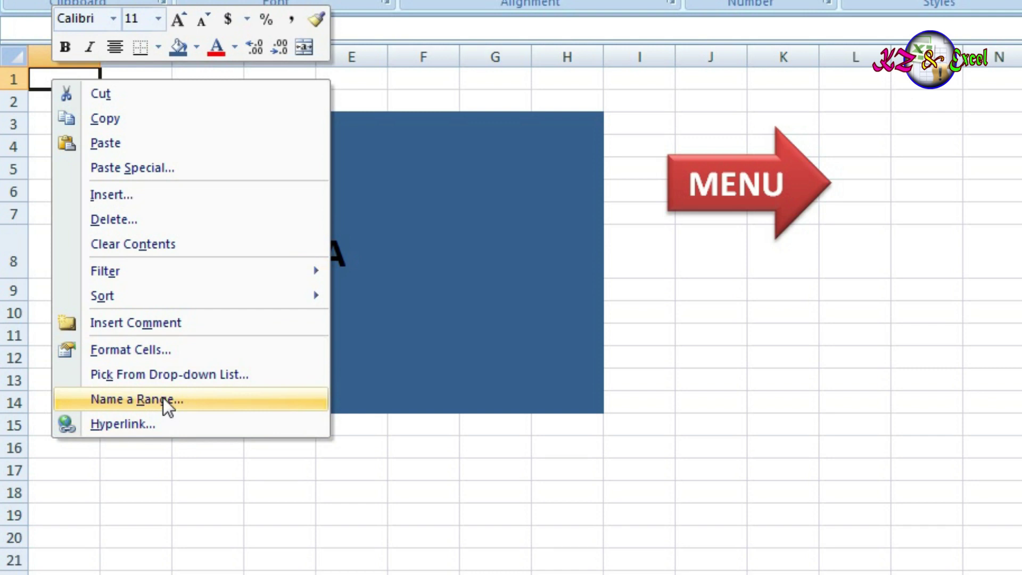
left_click(163, 400)
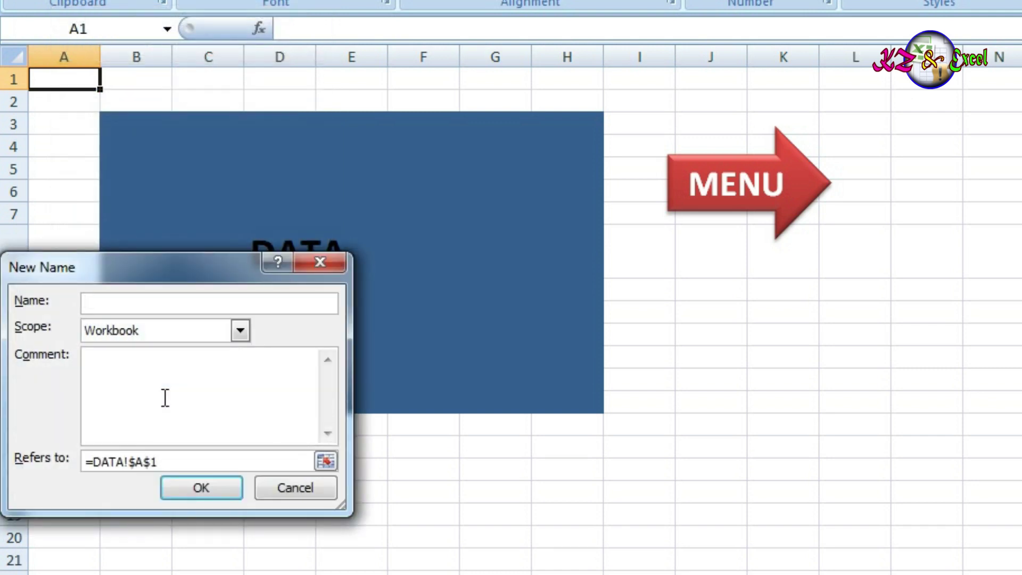
type("DA")
type("A")
left_click(226, 488)
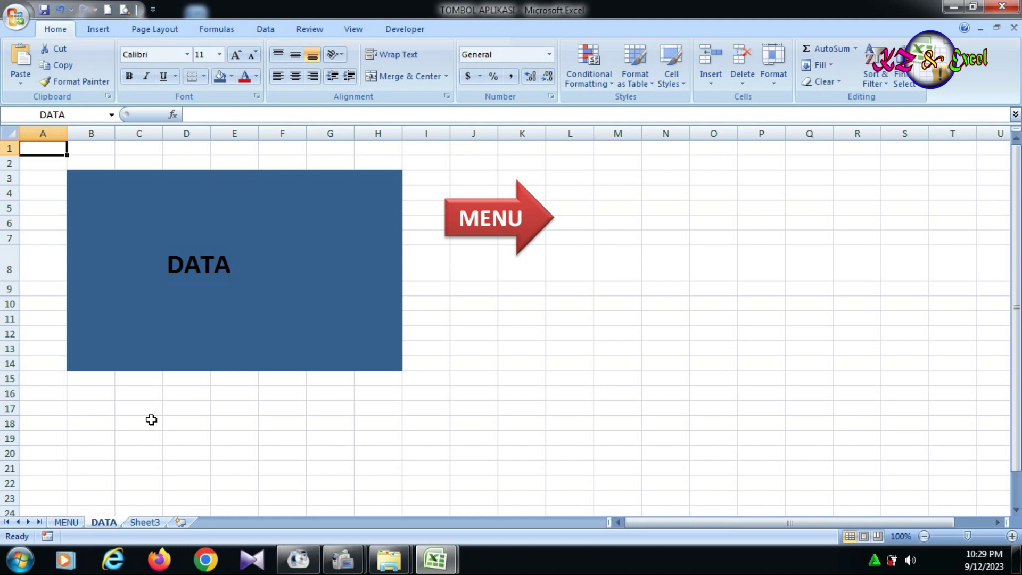
left_click(71, 523)
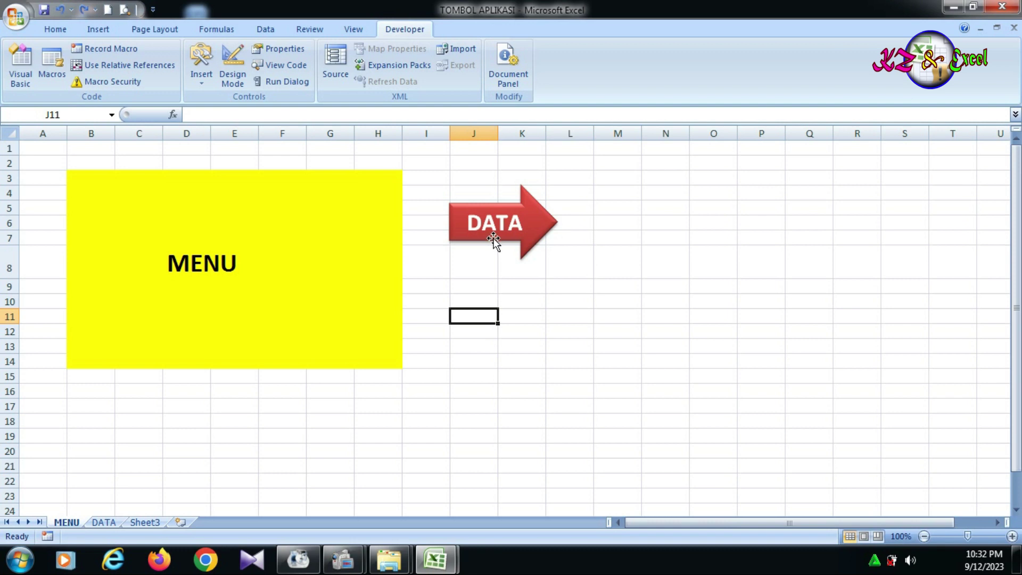
Assign a new recorded macro RightArrow1_Click to the DATA arrow, stopping the recording immediately
left_click(497, 240)
right_click(496, 238)
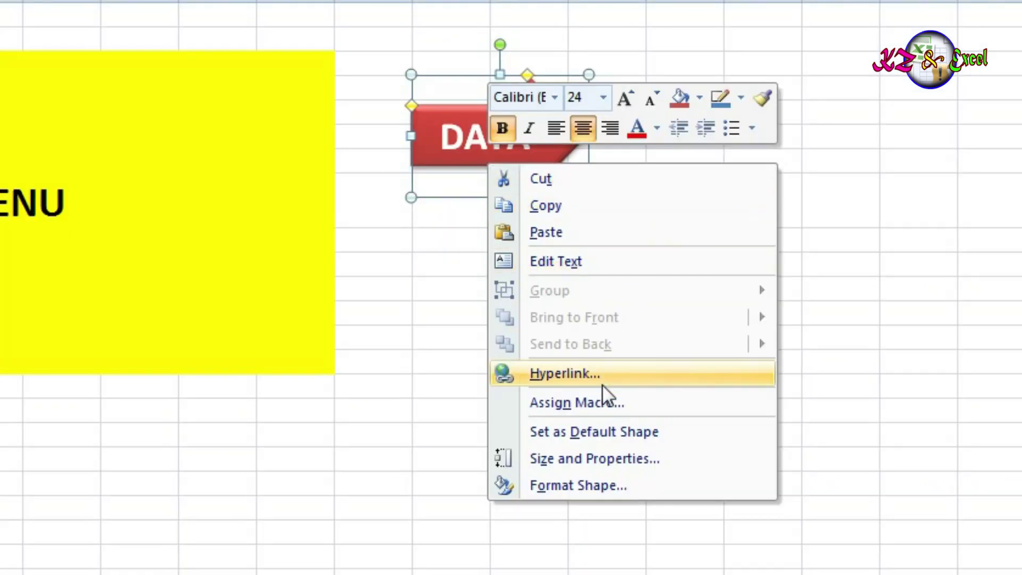
left_click(595, 401)
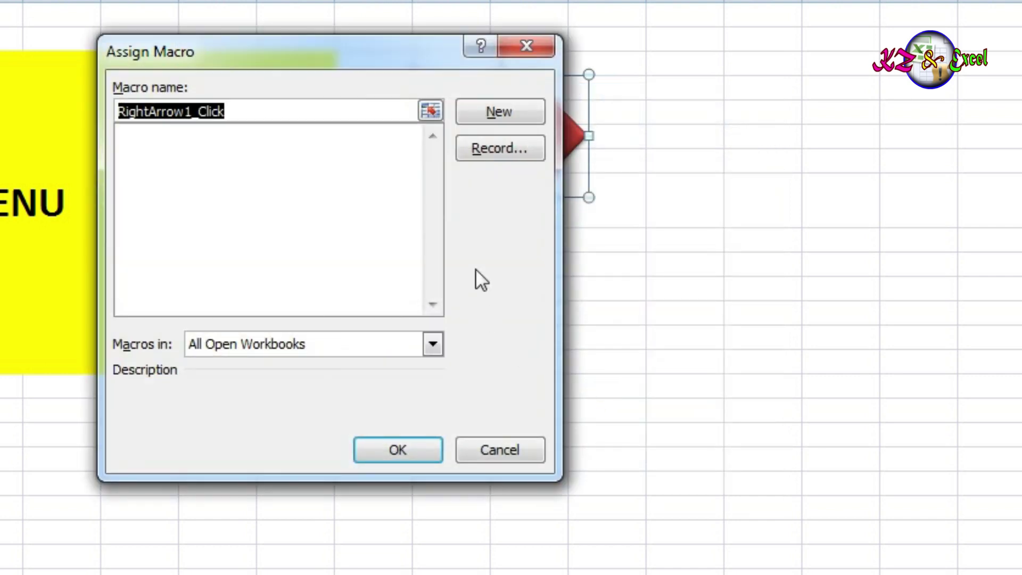
left_click(500, 154)
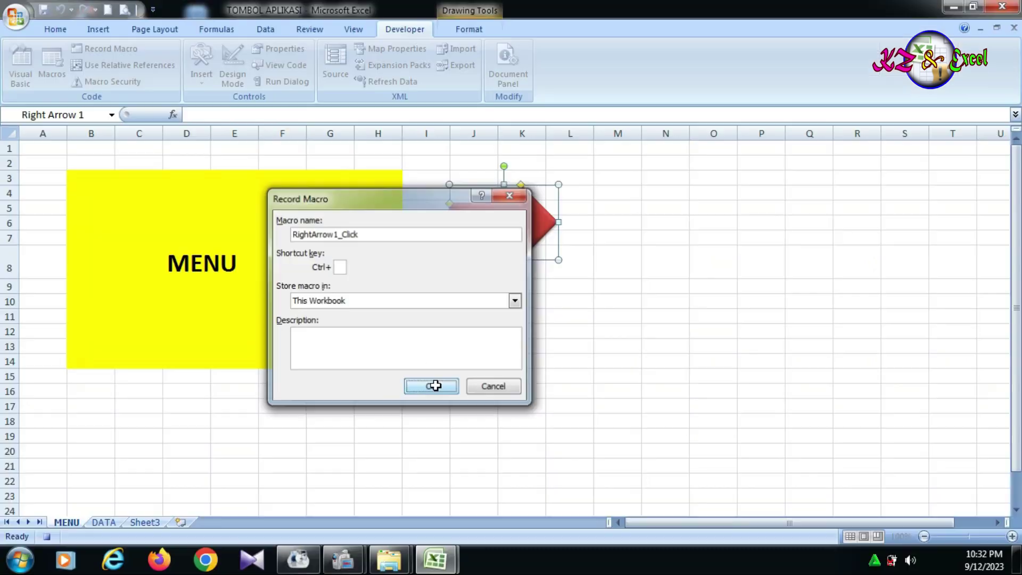
left_click(390, 404)
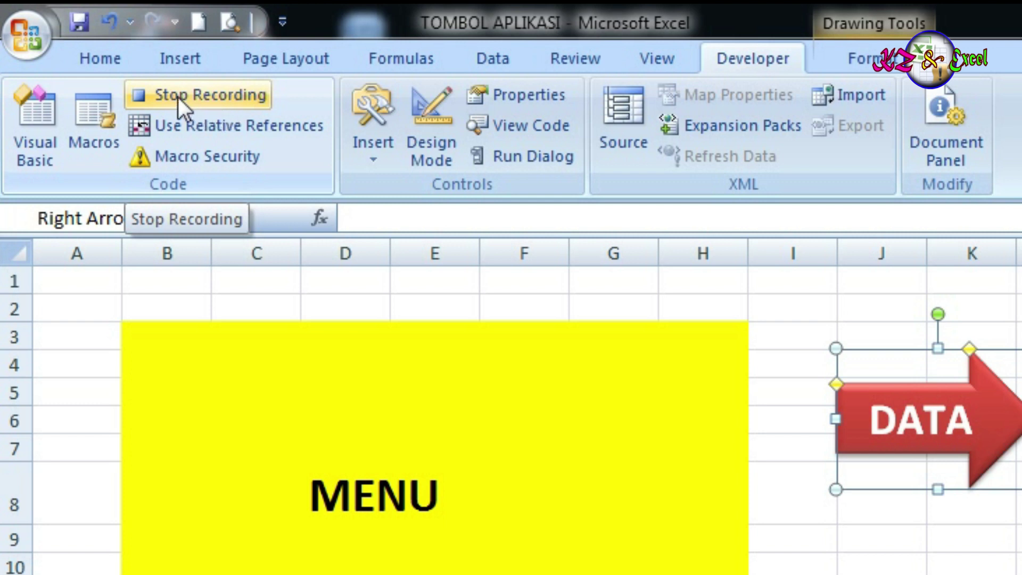
left_click(178, 97)
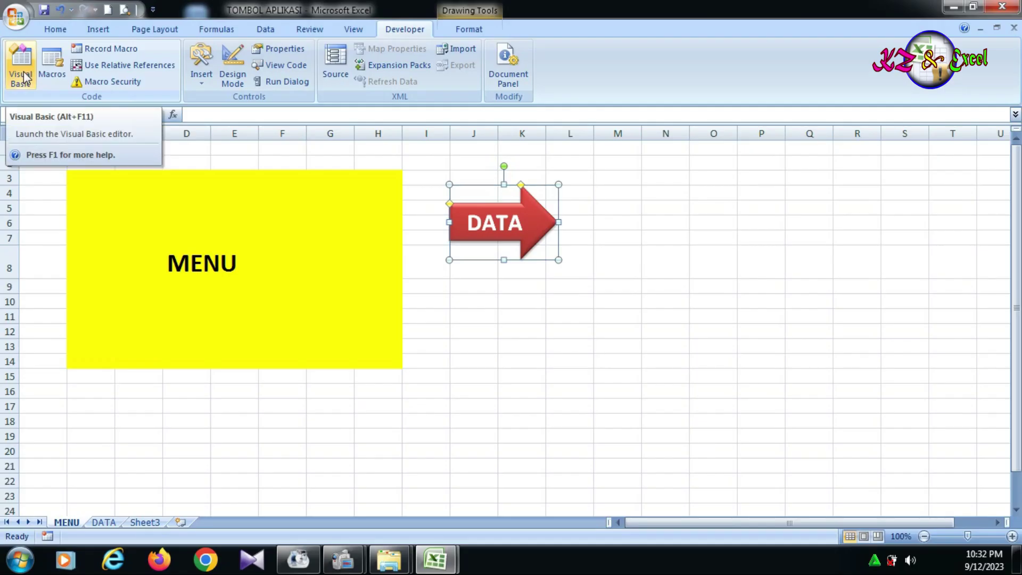
Open the Visual Basic editor and display Module1's empty RightArrow1_Click code
left_click(23, 72)
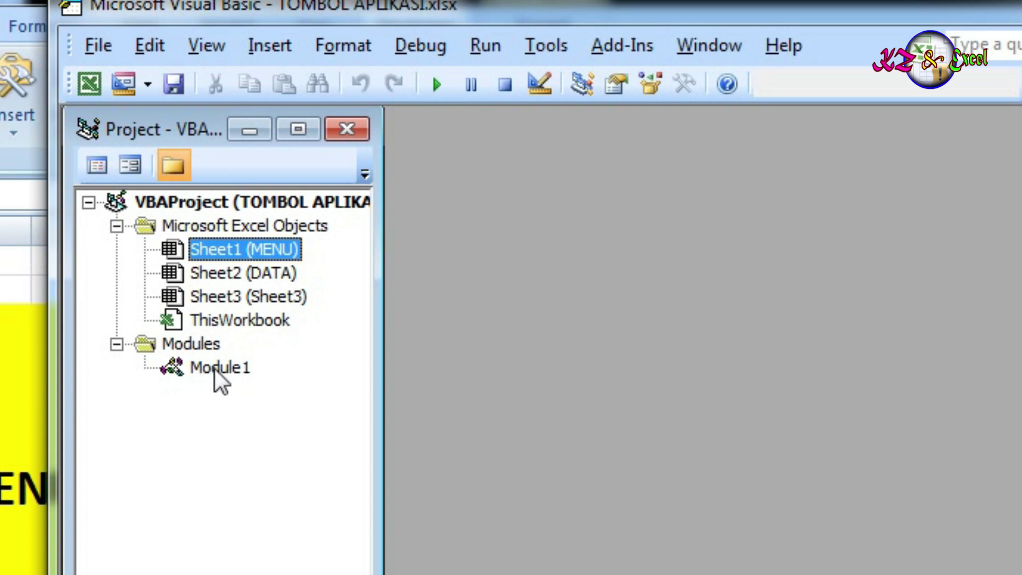
left_click(215, 368)
double_click(215, 368)
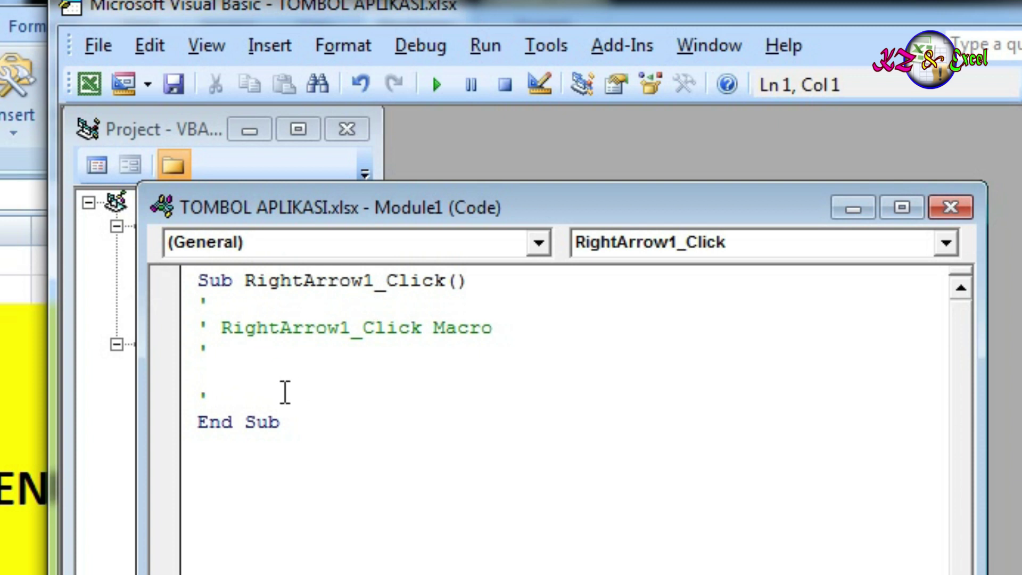
left_click(218, 399)
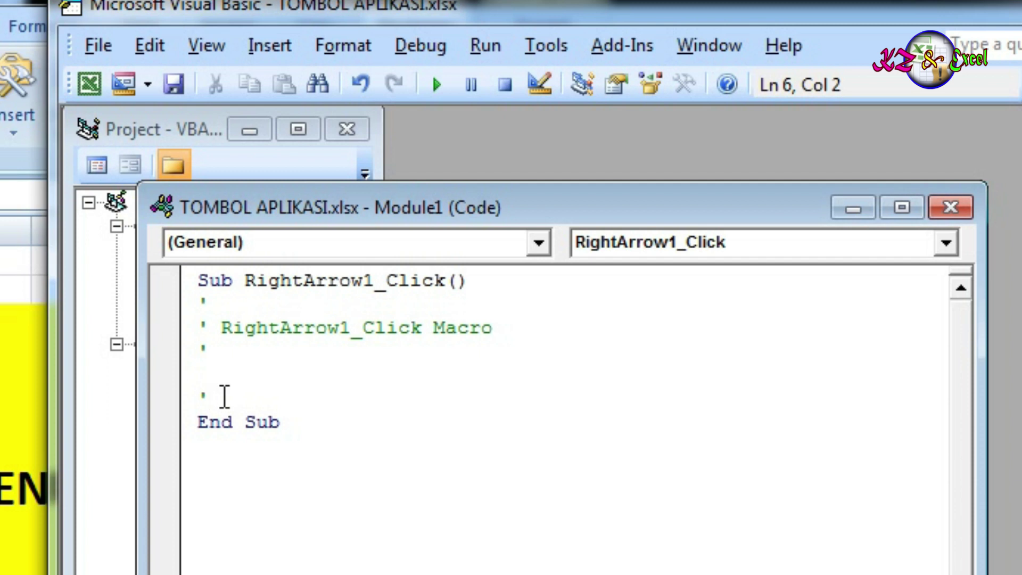
Add Application.Goto Reference:="DATA" on its own line in RightArrow1_Click
type("A")
type("p")
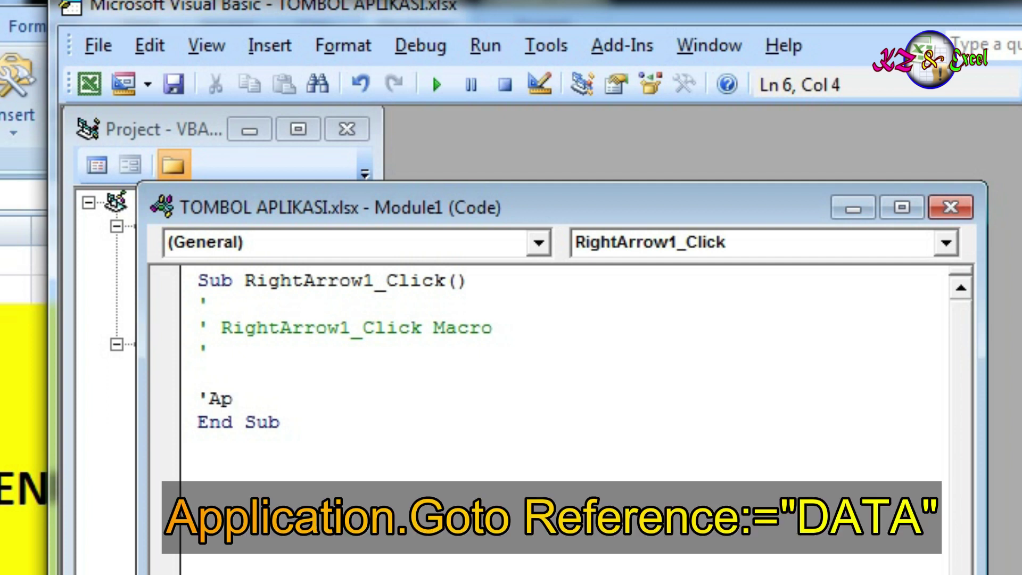
type("plica")
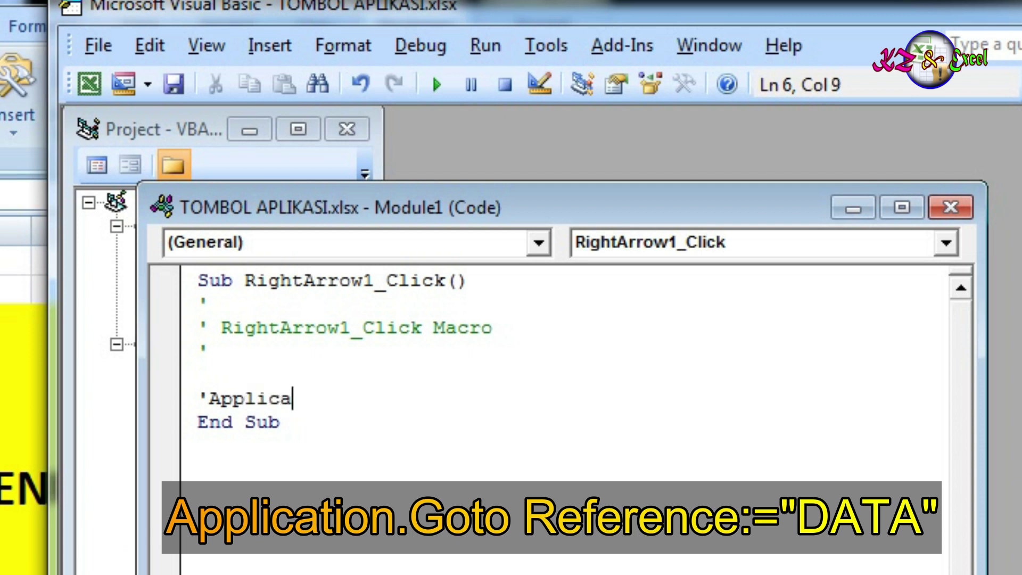
type("tion")
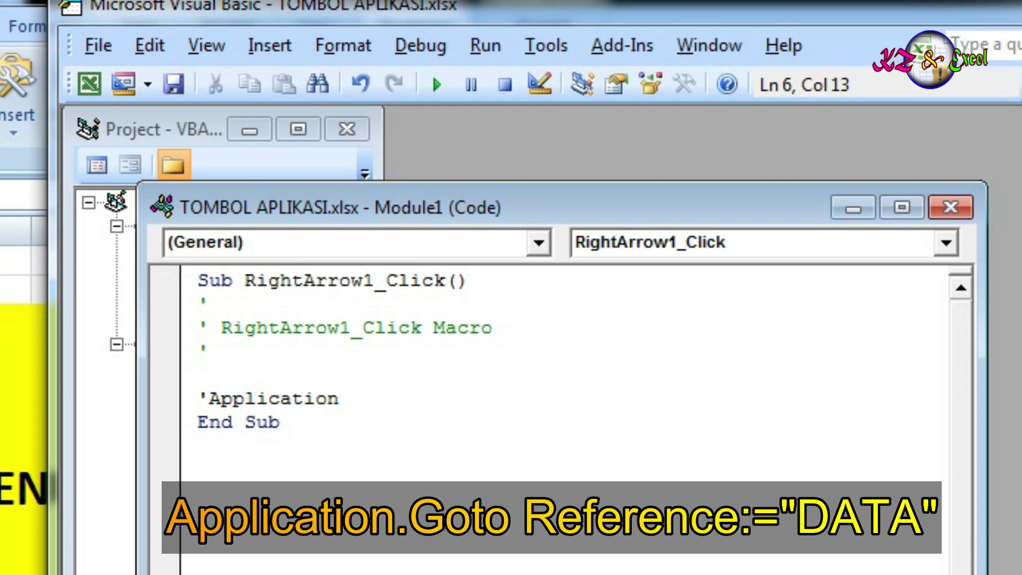
type(".")
type(" g")
key("BackSpace")
key("BackSpace")
type("Got")
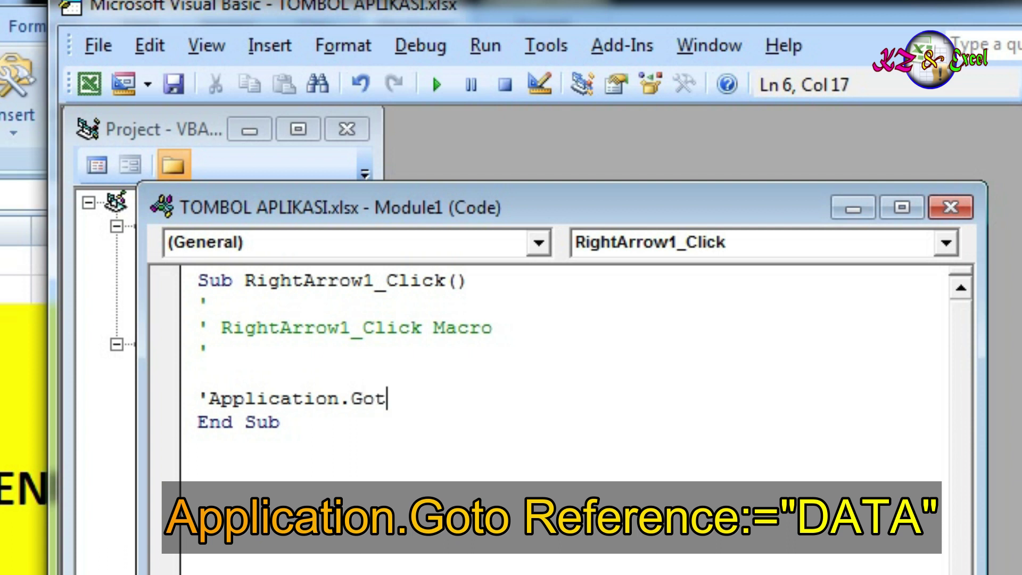
type(" r")
key("BackSpace")
key("BackSpace")
type("o")
type(" R")
type("efere")
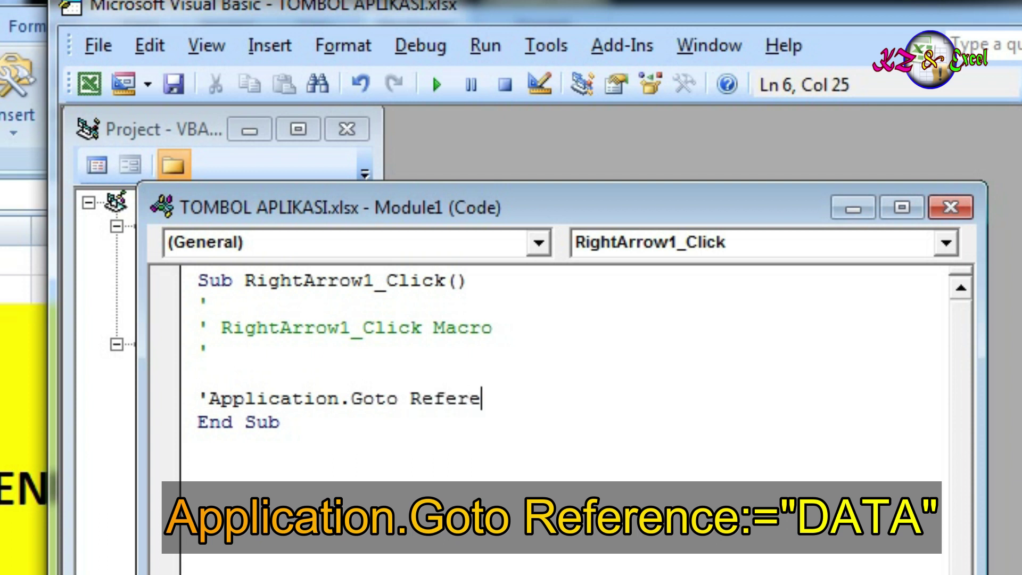
type("nce")
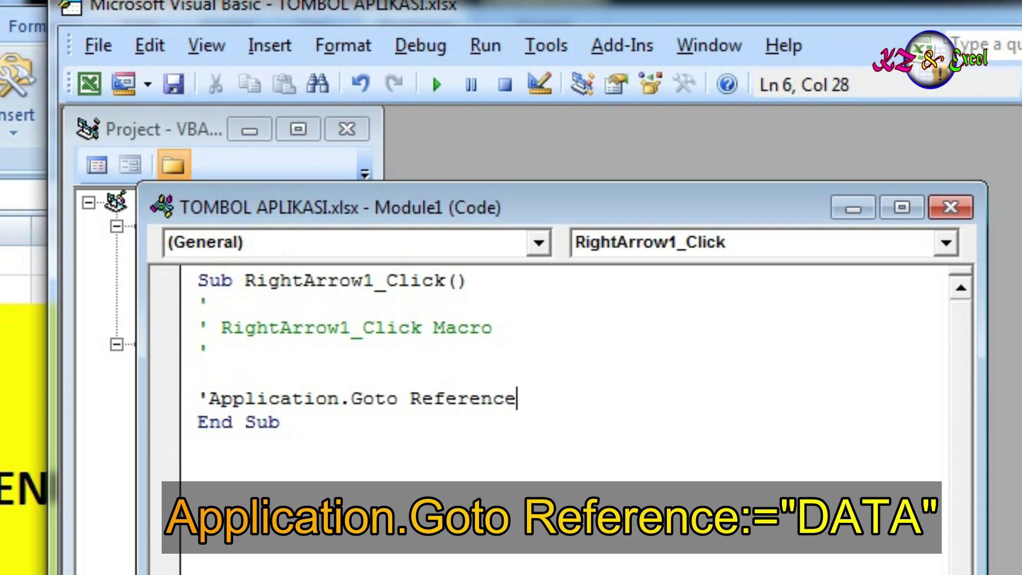
type(":")
type("=")
type("\"")
type("DATA")
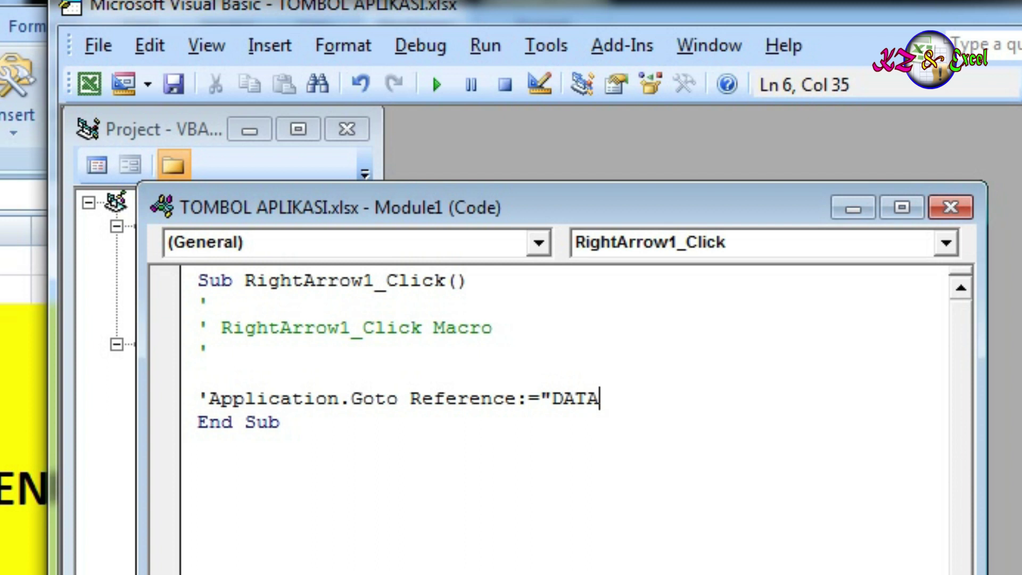
type("\"")
left_click(210, 397)
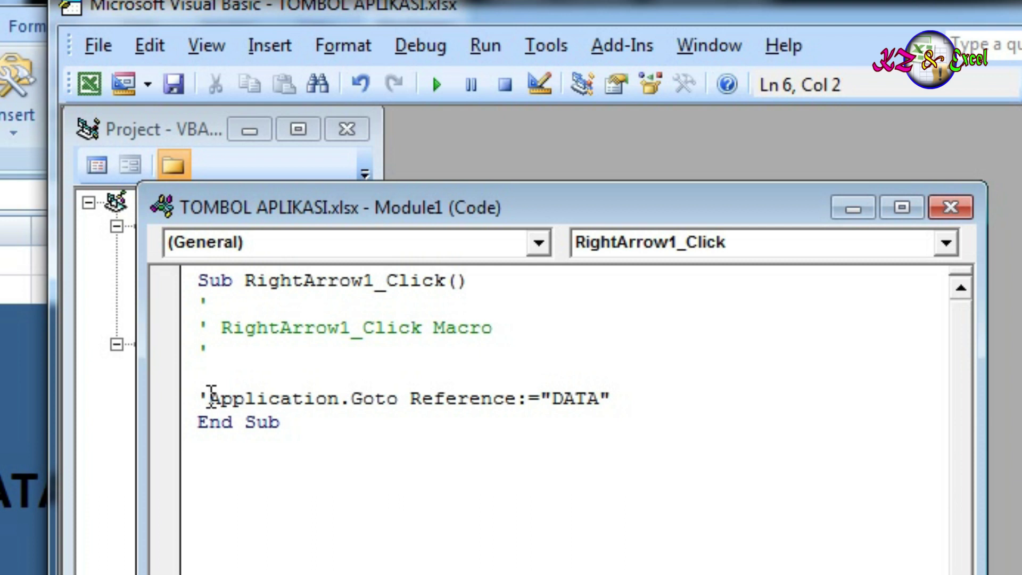
key("Return")
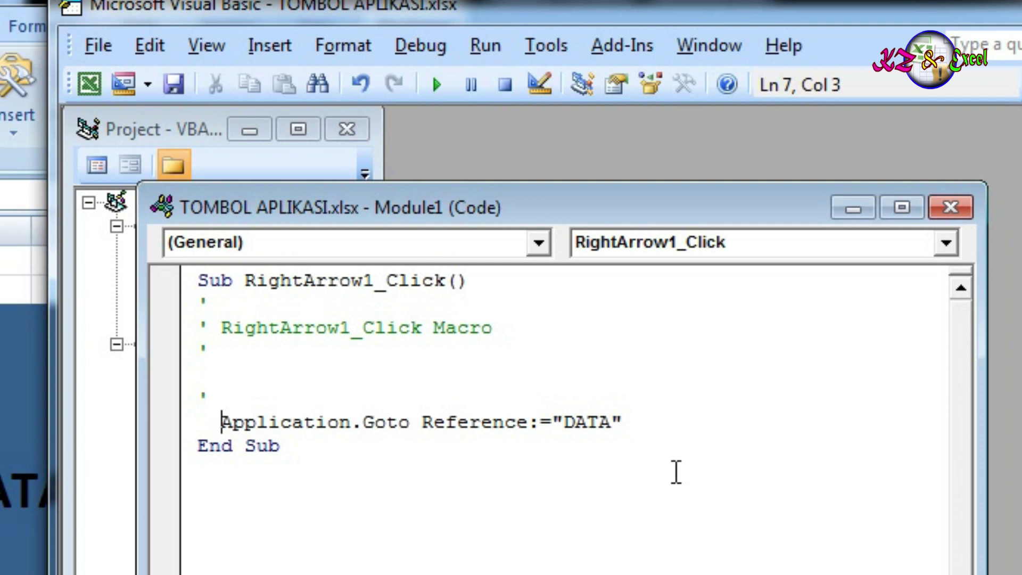
Save the workbook, answering Yes to the macro-free workbook warning
left_click(199, 469)
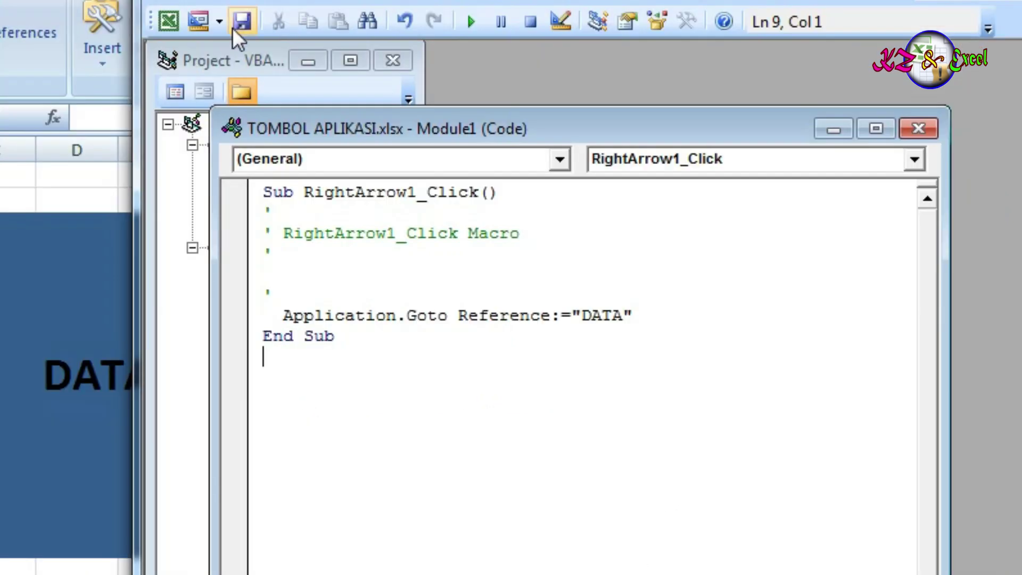
left_click(241, 21)
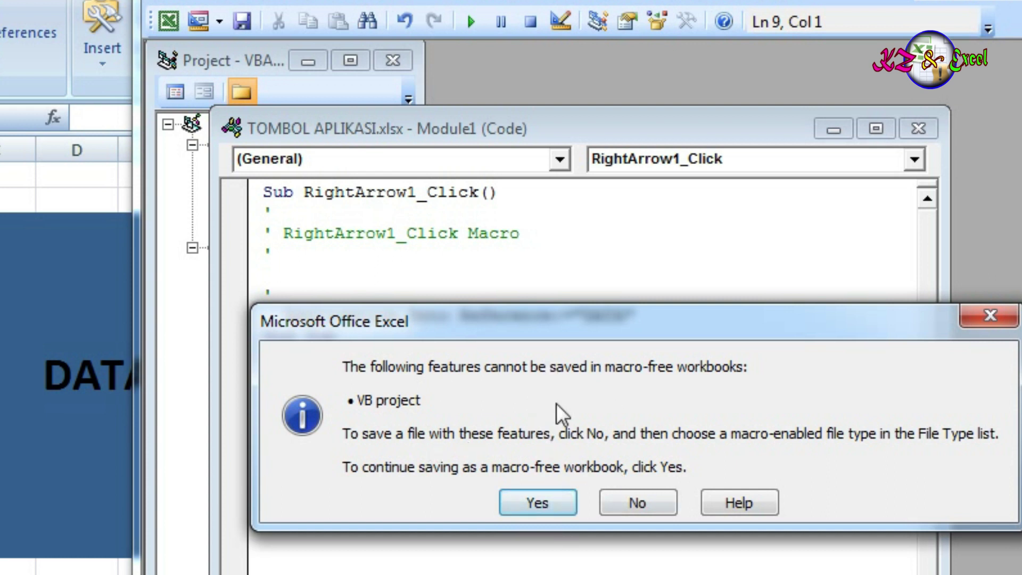
left_click(548, 511)
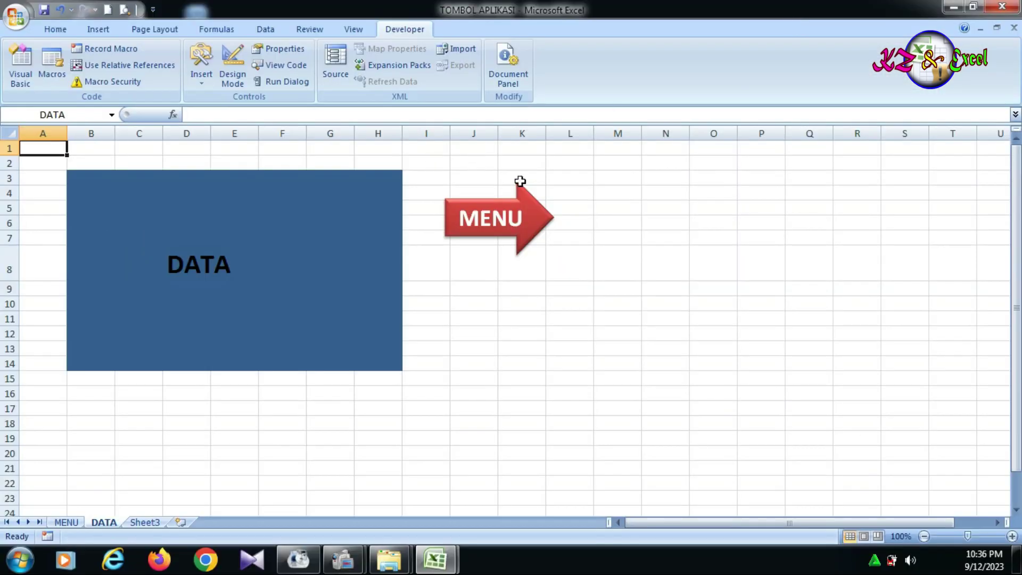
Test the arrows and sheet tabs between MENU and DATA, ending with DATA's MENU arrow selected
left_click(74, 525)
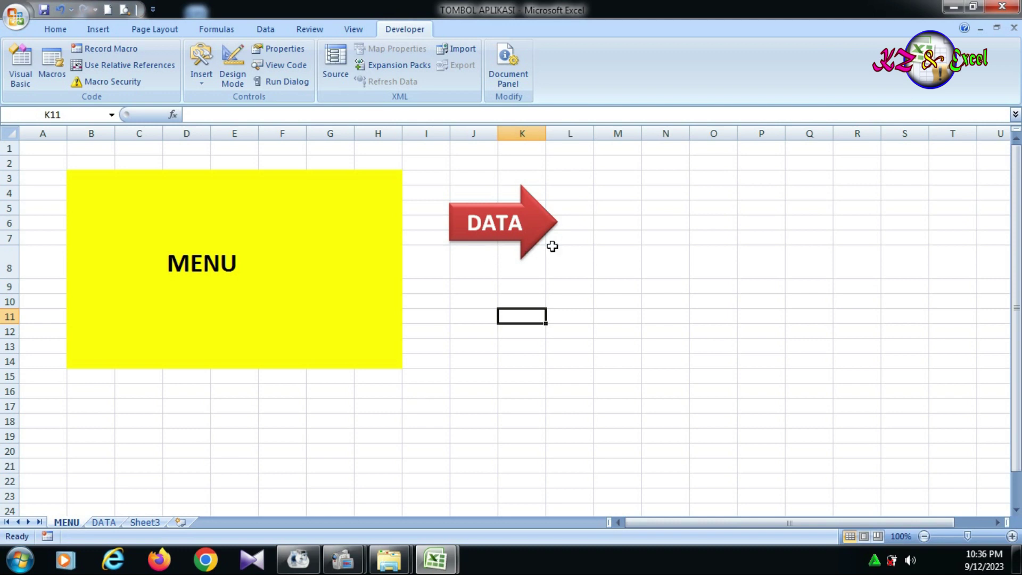
left_click(500, 237)
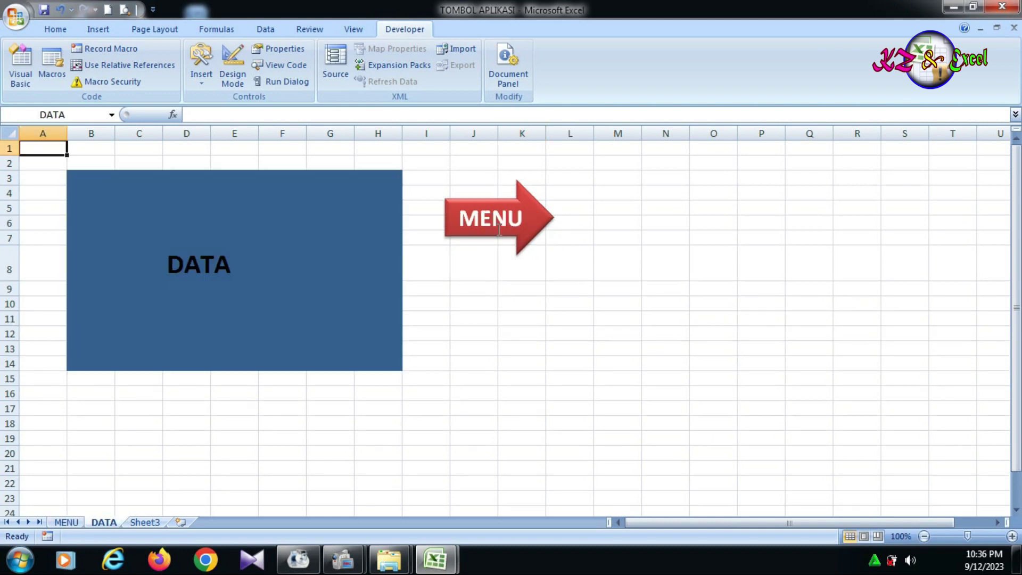
left_click(453, 288)
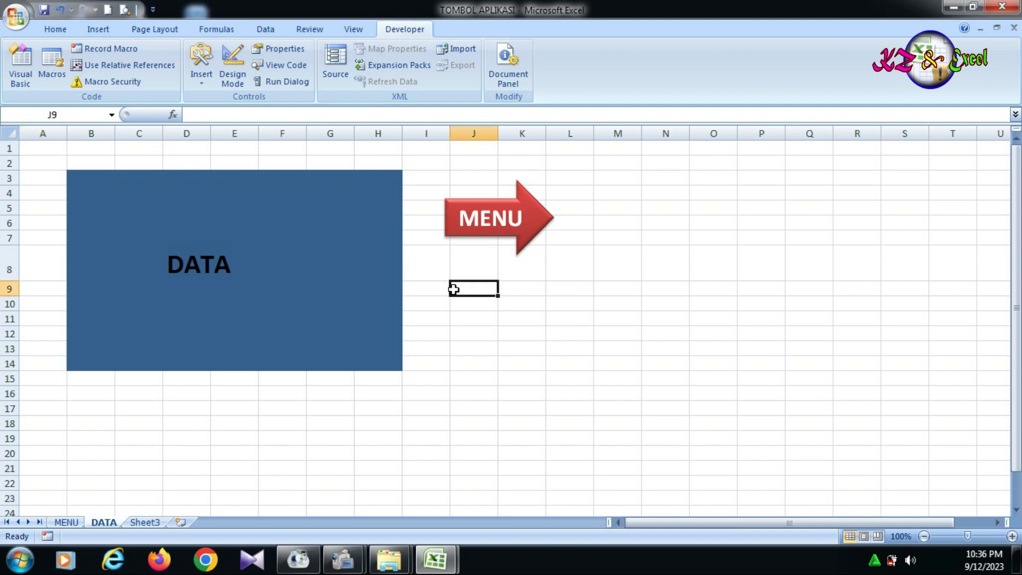
left_click(490, 231)
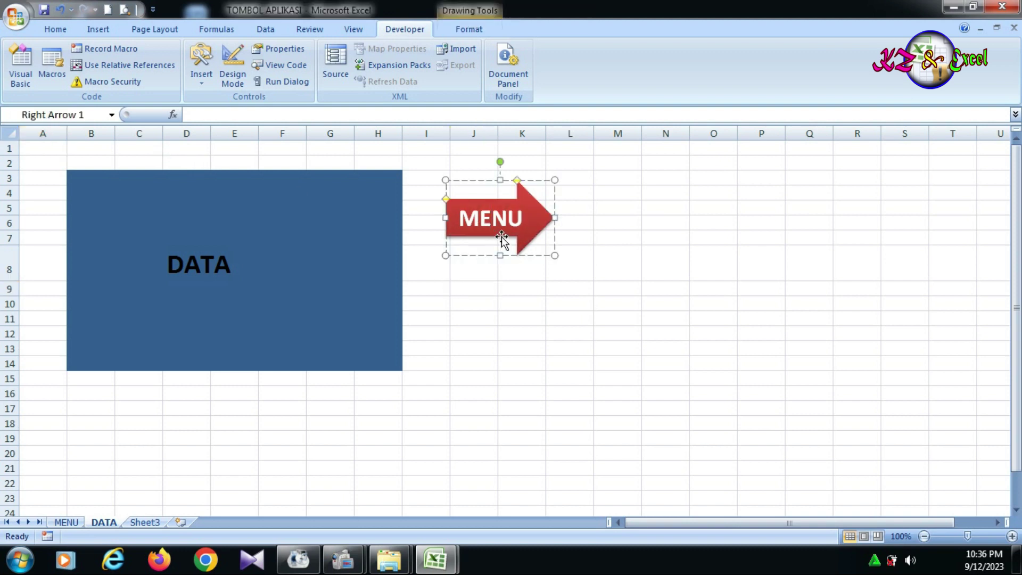
left_click(515, 268)
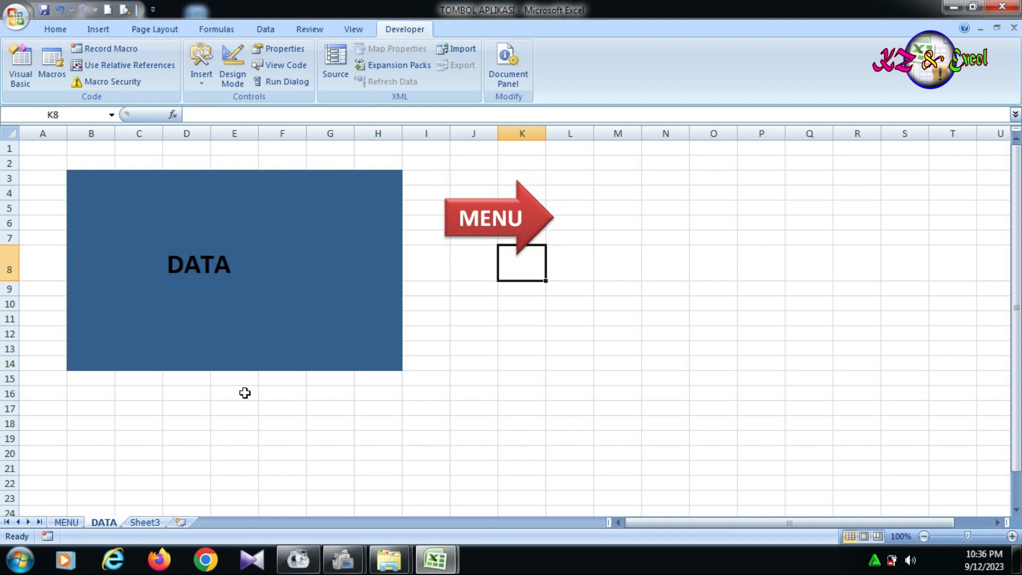
left_click(68, 522)
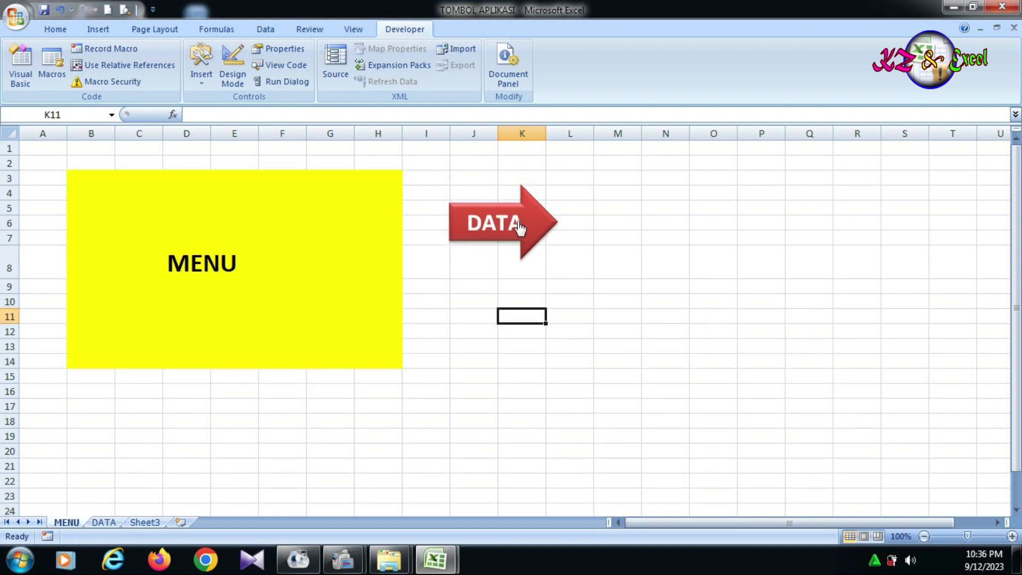
left_click(491, 232)
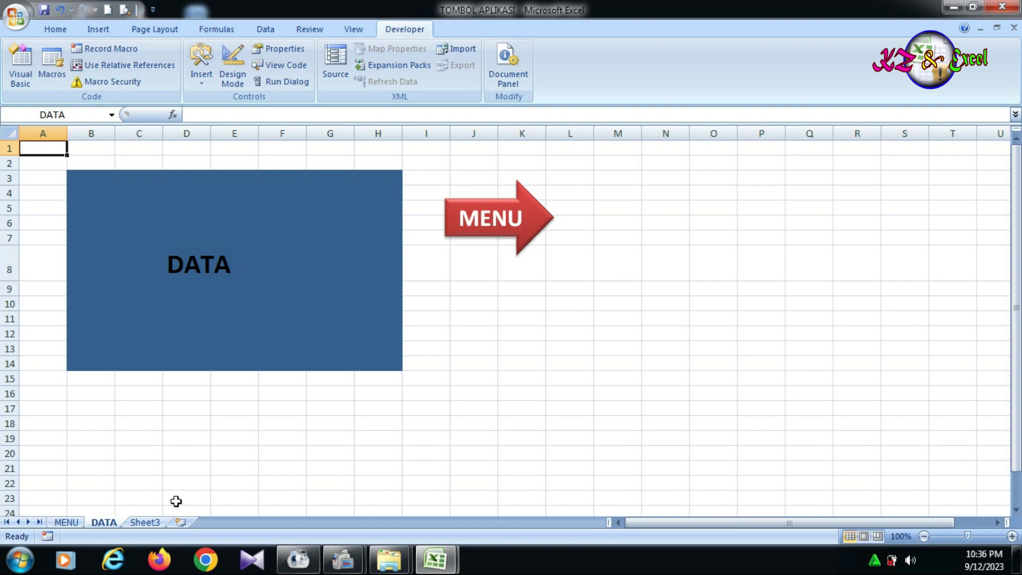
left_click(289, 405)
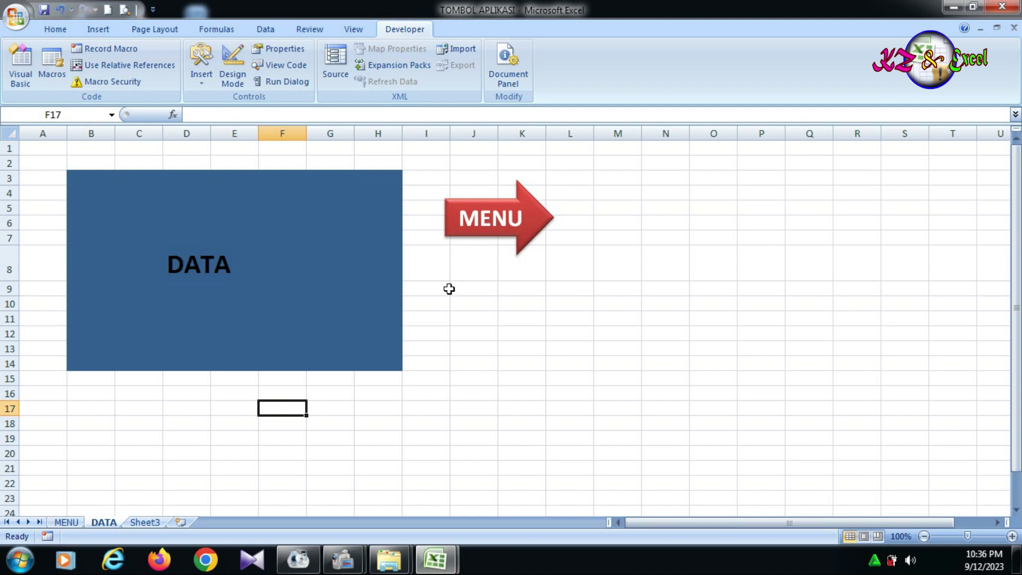
left_click(65, 518)
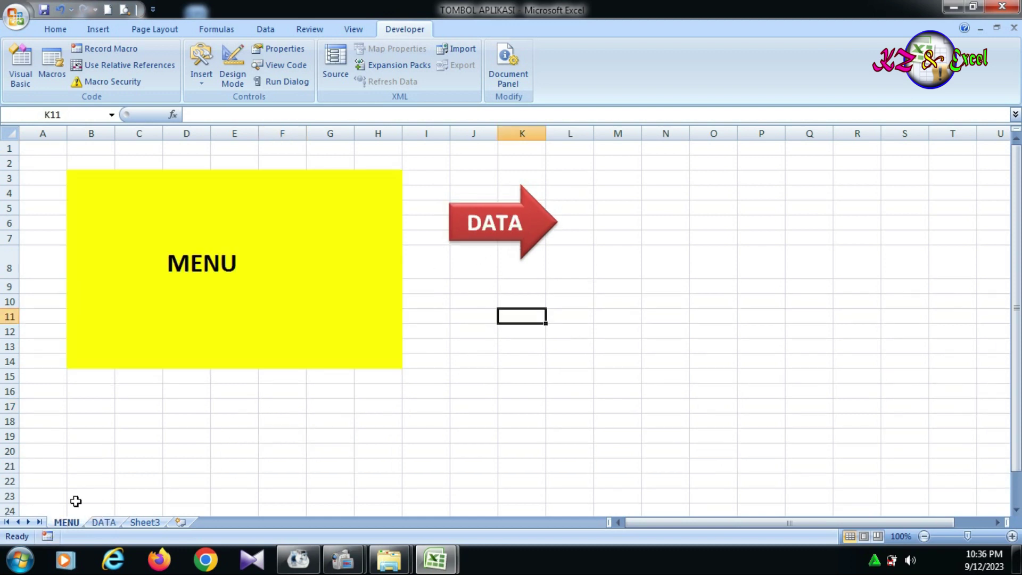
left_click(102, 523)
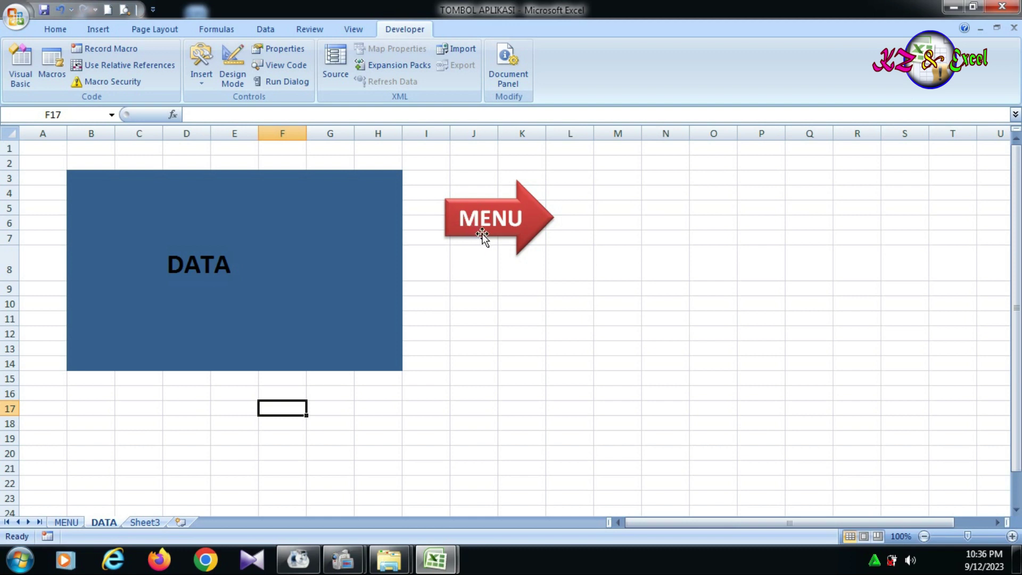
left_click(483, 233)
Record an empty DATA_RightArrow1_Click macro on the MENU arrow and view it in Visual Basic
right_click(484, 238)
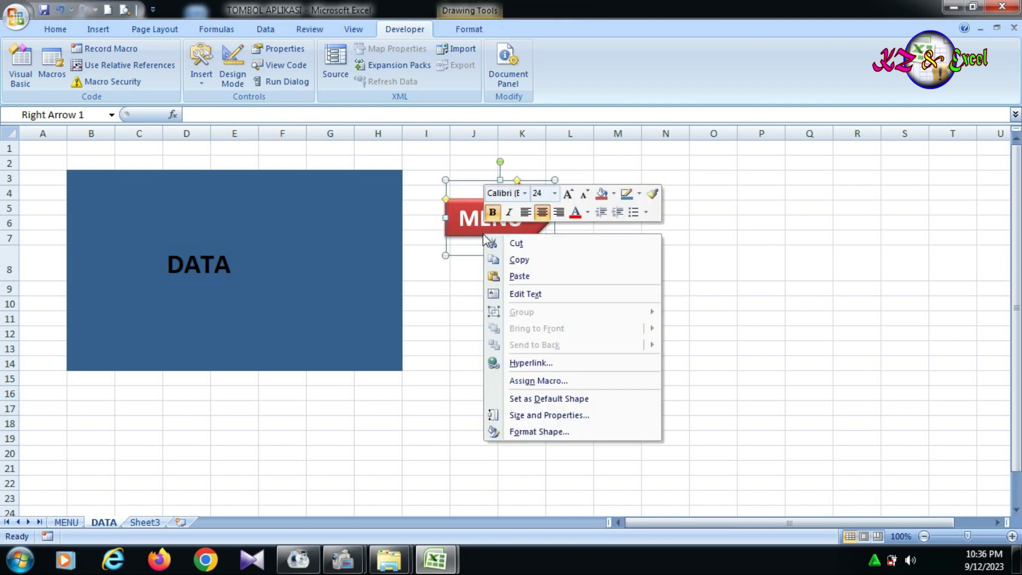
left_click(756, 497)
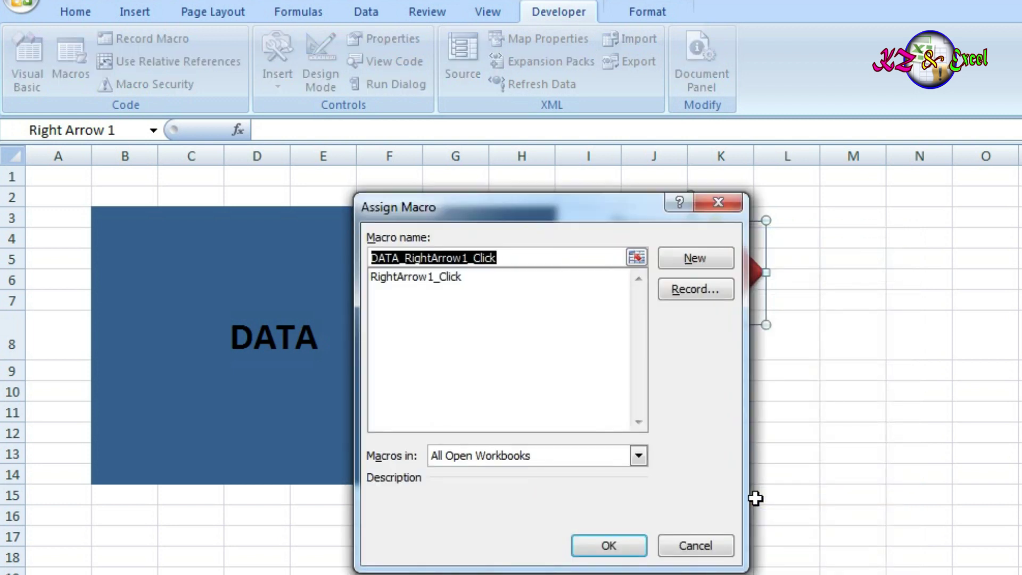
left_click(704, 288)
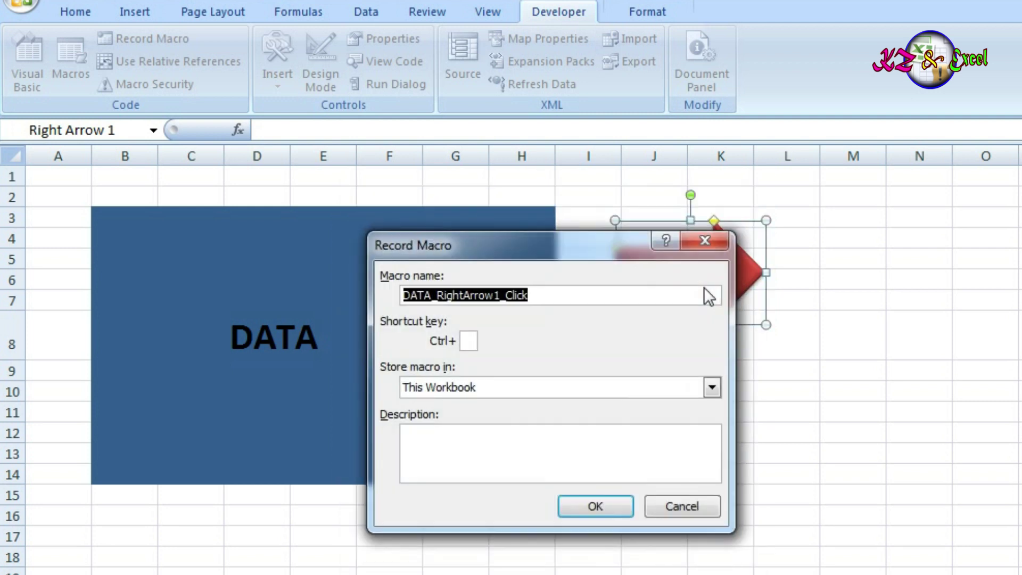
left_click(597, 505)
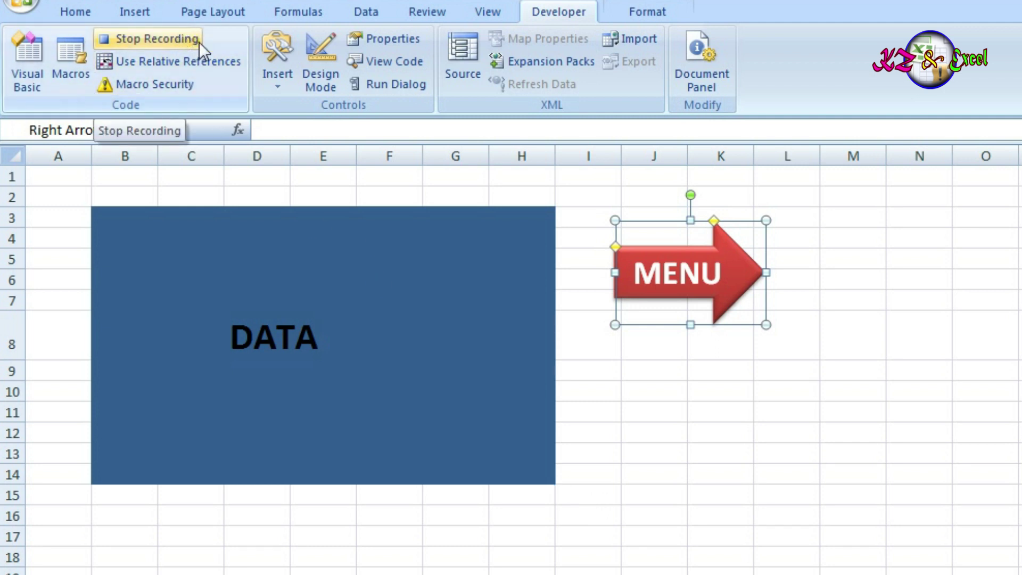
left_click(136, 40)
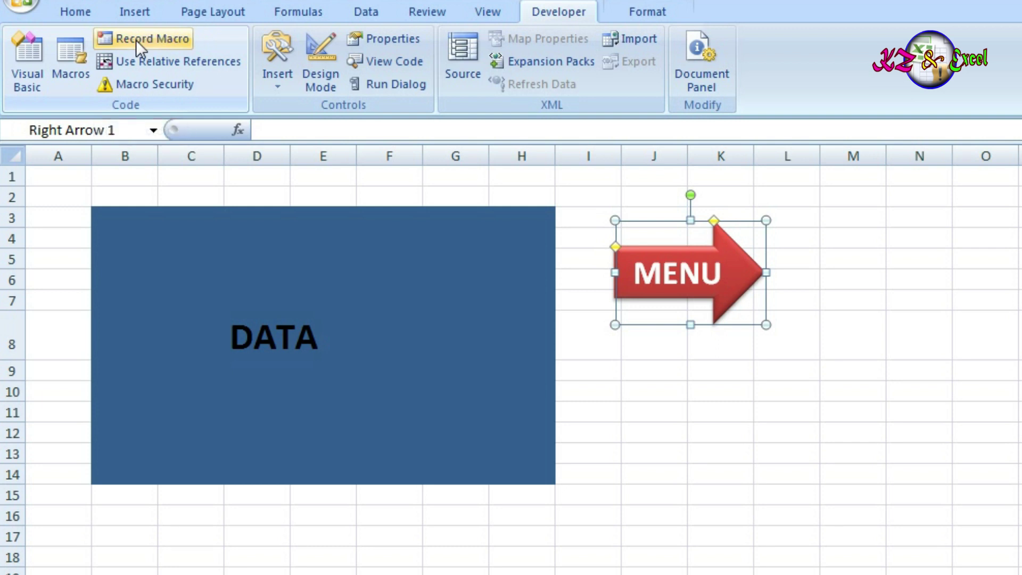
left_click(34, 62)
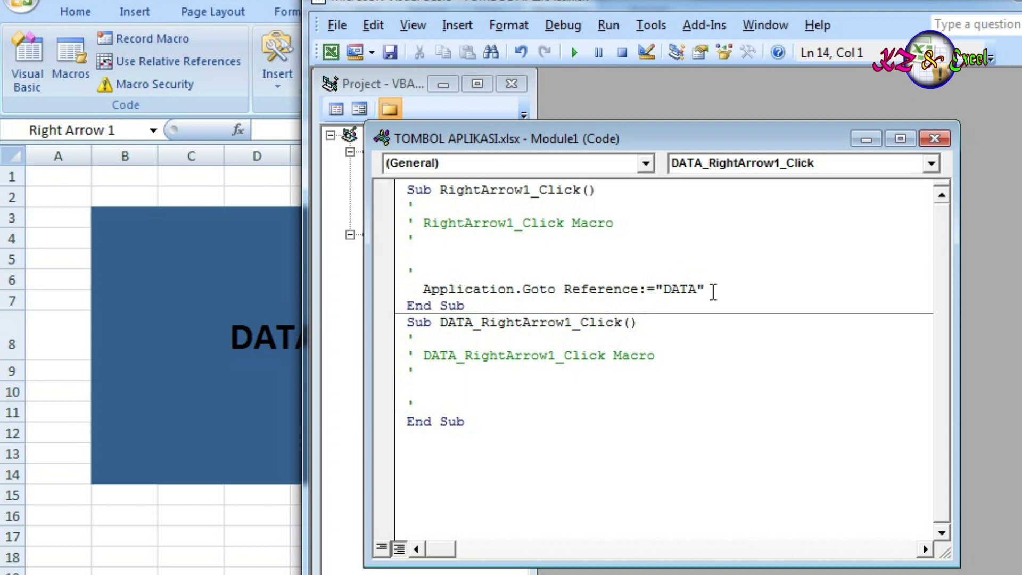
Copy the Application.Goto line into DATA_RightArrow1_Click and change its reference from "DATA" to "MENU"
left_click_drag(714, 292, 424, 286)
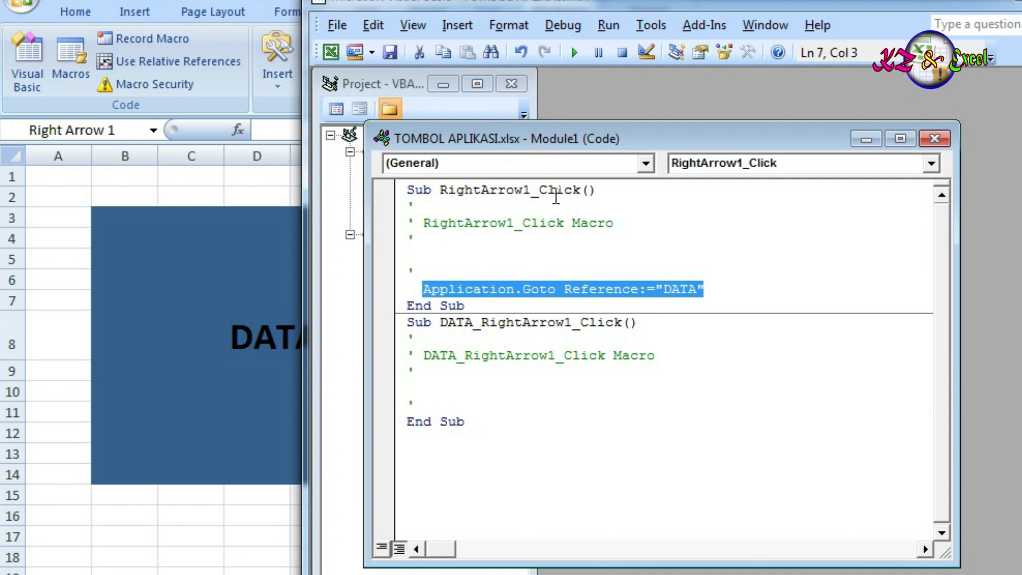
left_click(443, 53)
left_click(418, 400)
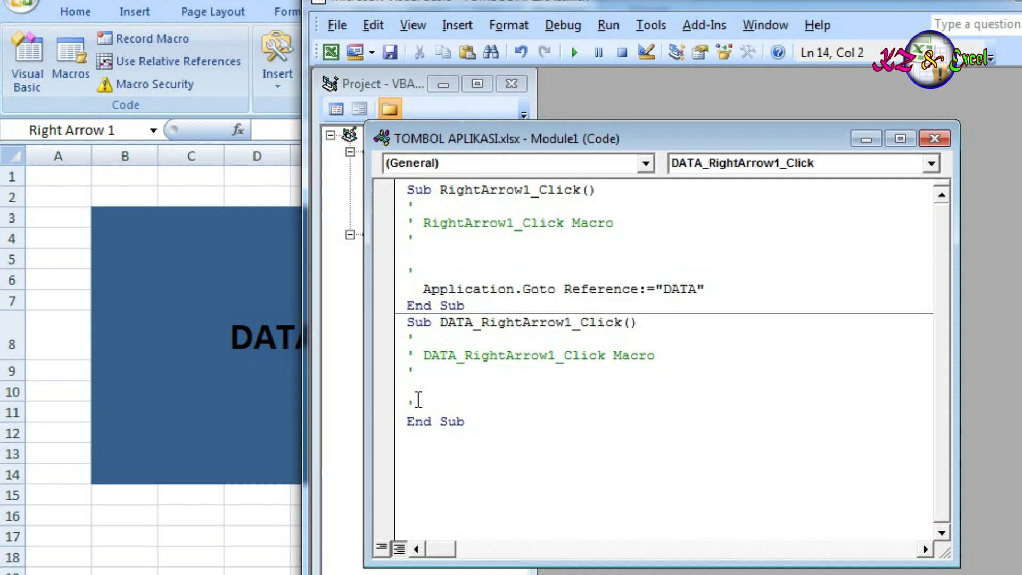
key("Return")
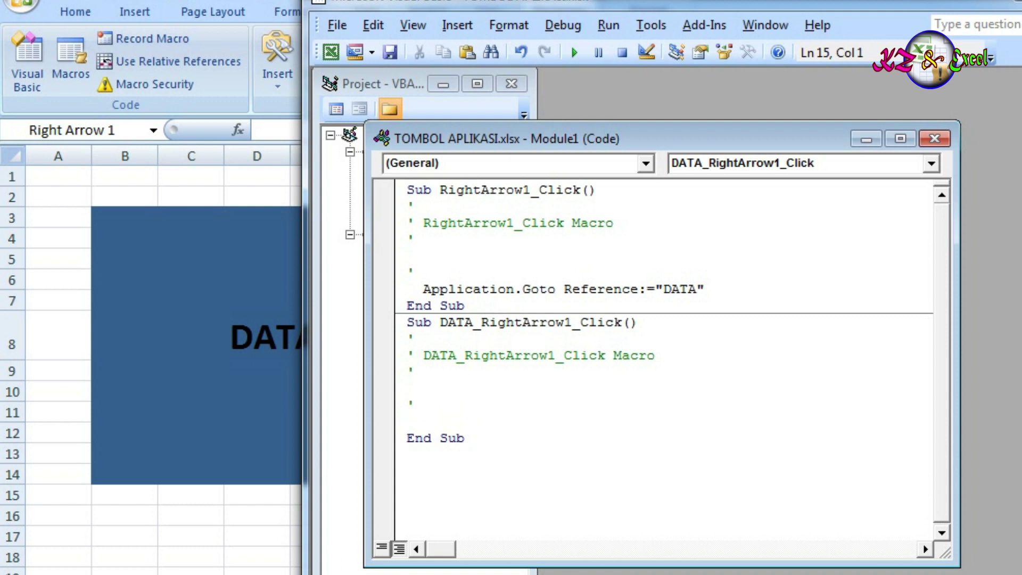
key("ctrl+v")
left_click(408, 421)
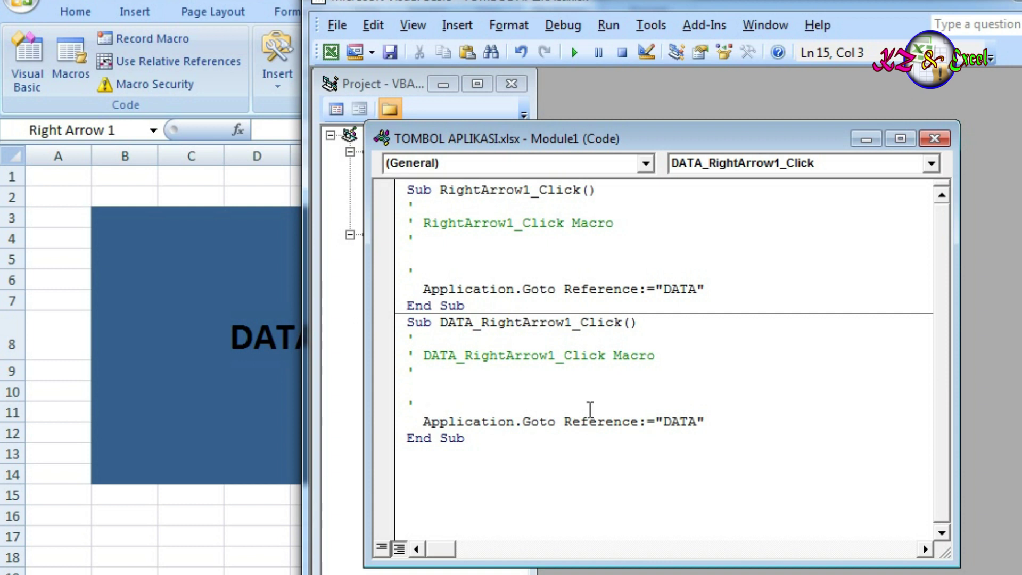
left_click_drag(696, 421, 664, 421)
type("MENU")
Save the workbook despite the warning and return to the Excel worksheet
left_click(390, 52)
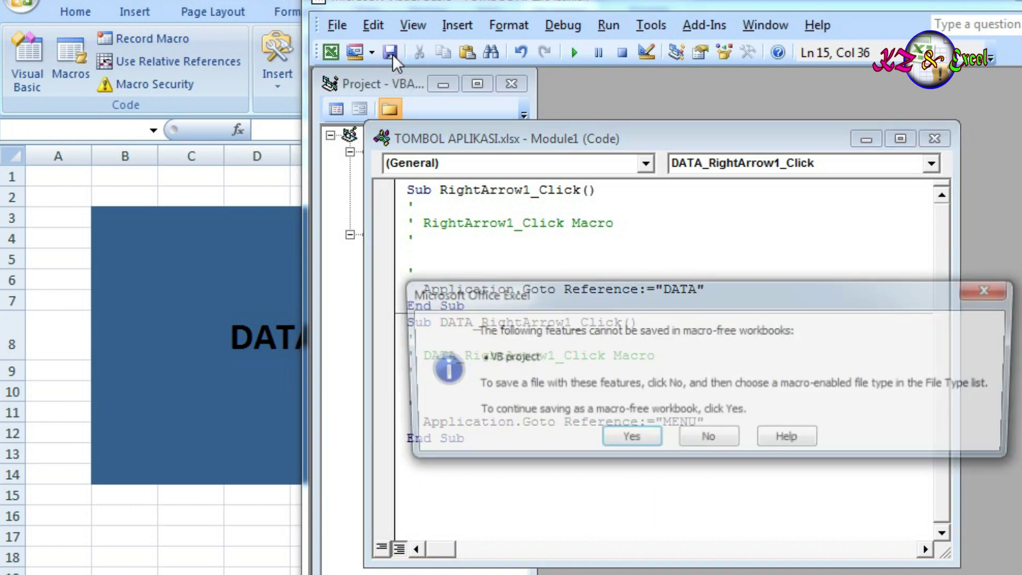
left_click(629, 450)
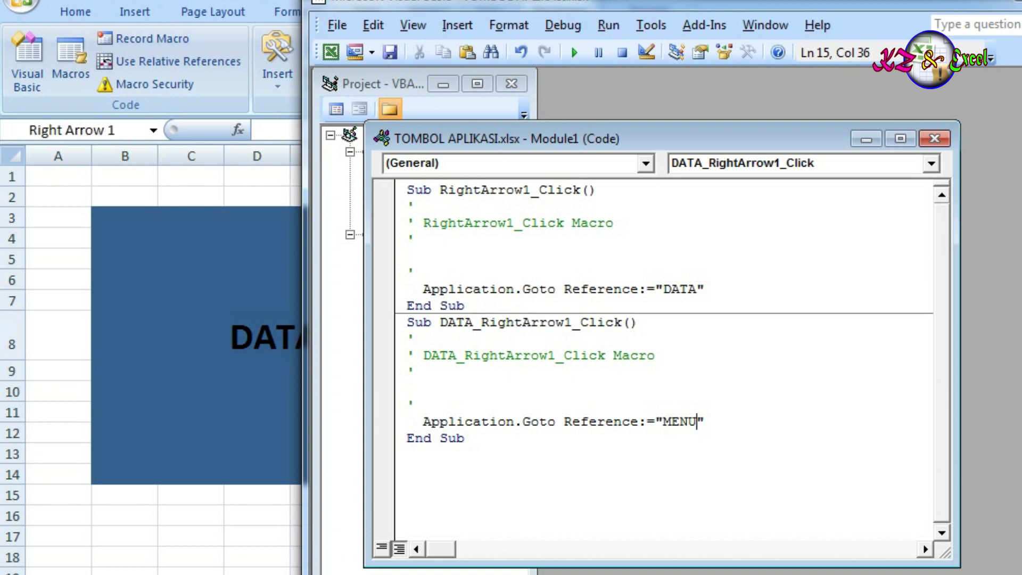
key("alt+F11")
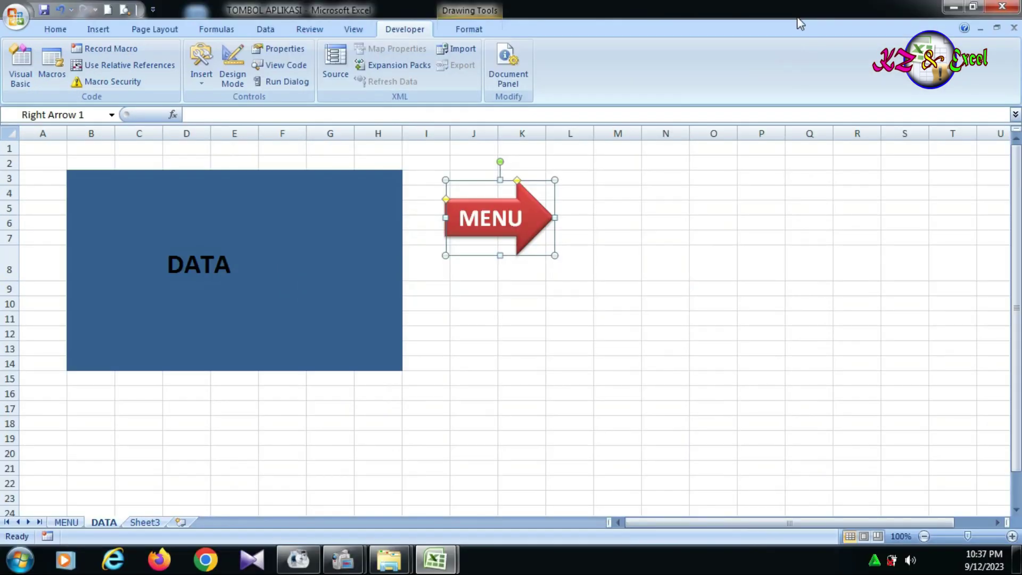
left_click(537, 345)
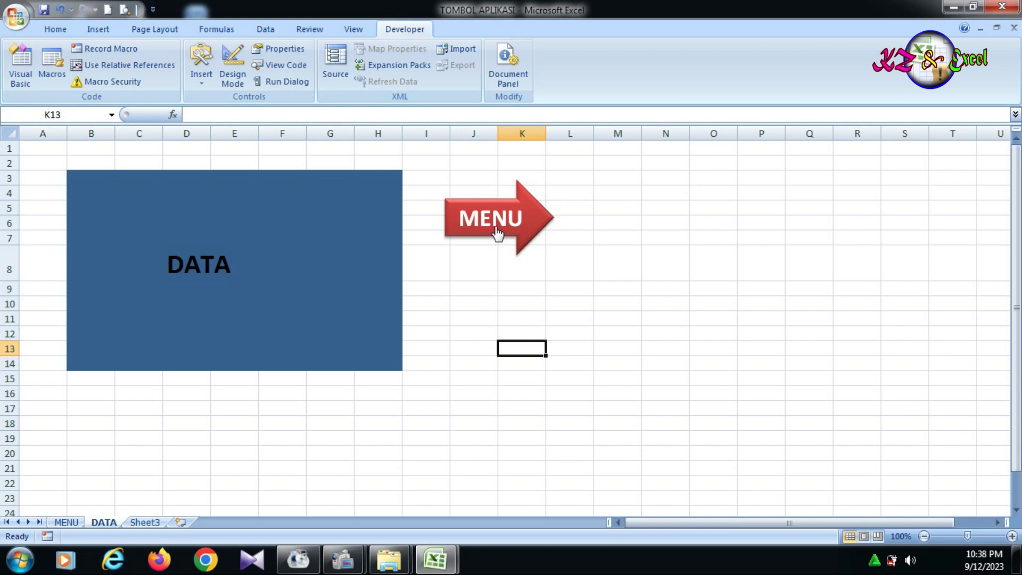
left_click(498, 233)
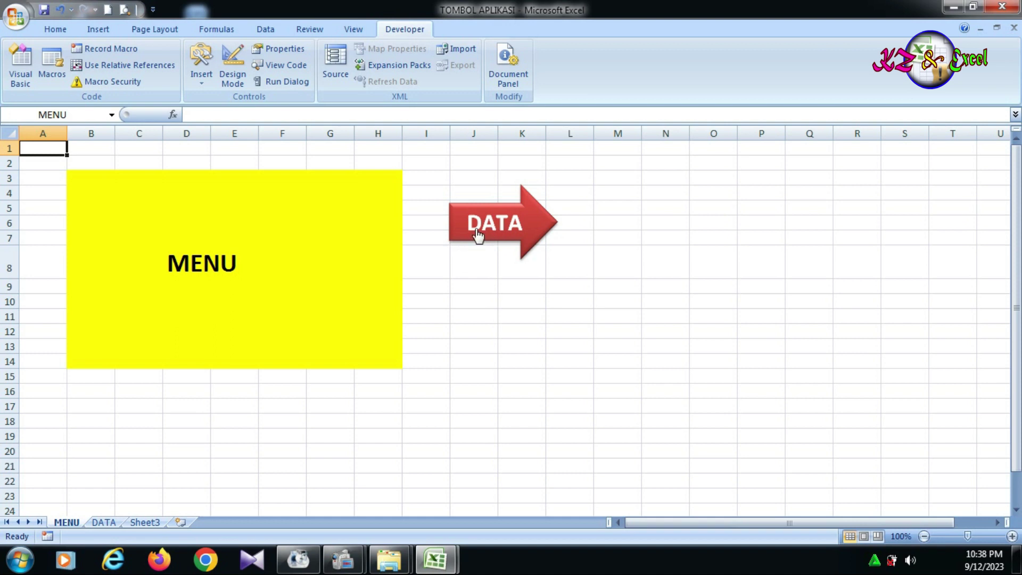
left_click(478, 235)
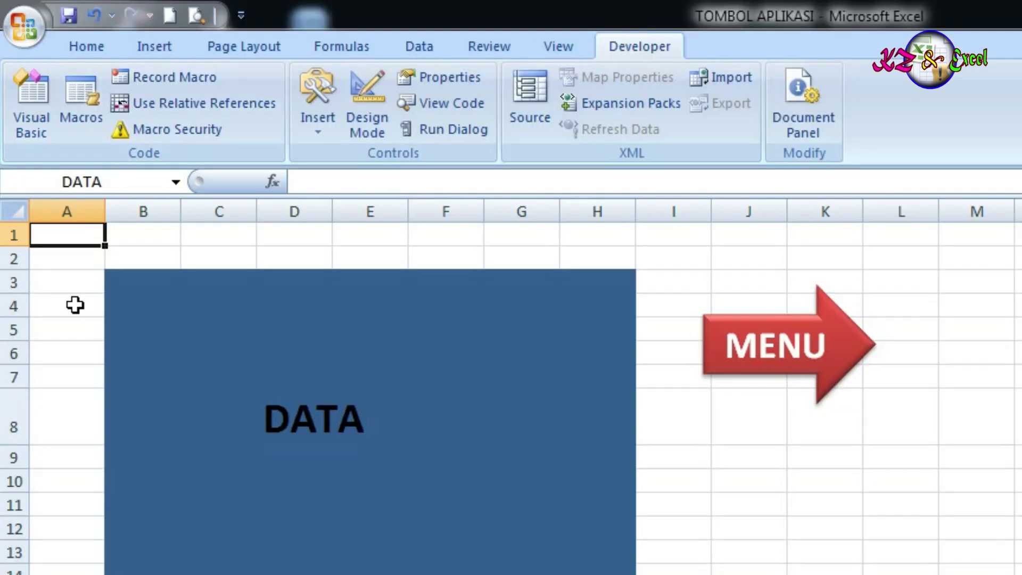
Save TOMBOL APLIKASI as an Excel Macro-Enabled Workbook via Save As
left_click(24, 26)
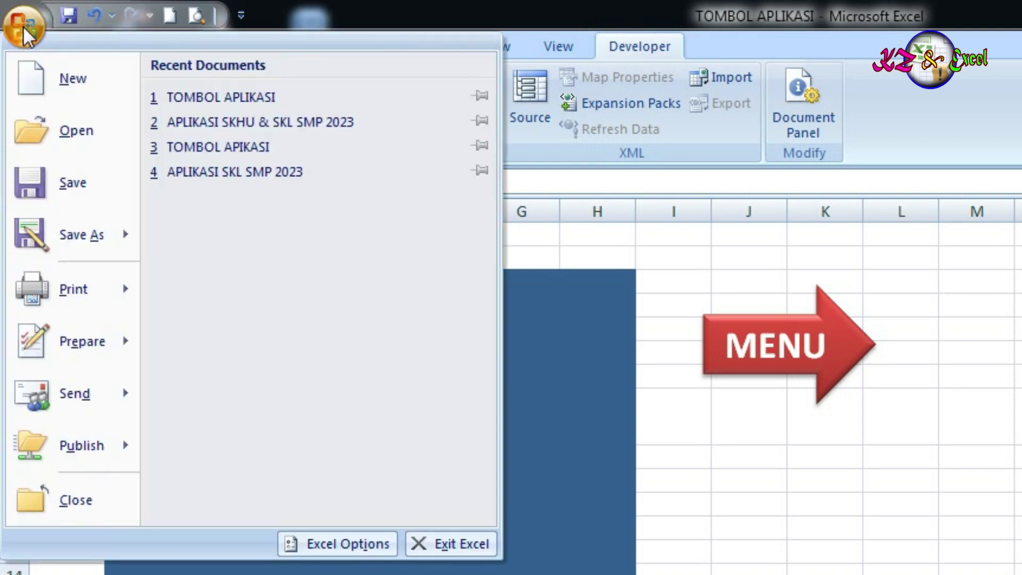
mouse_move(80, 235)
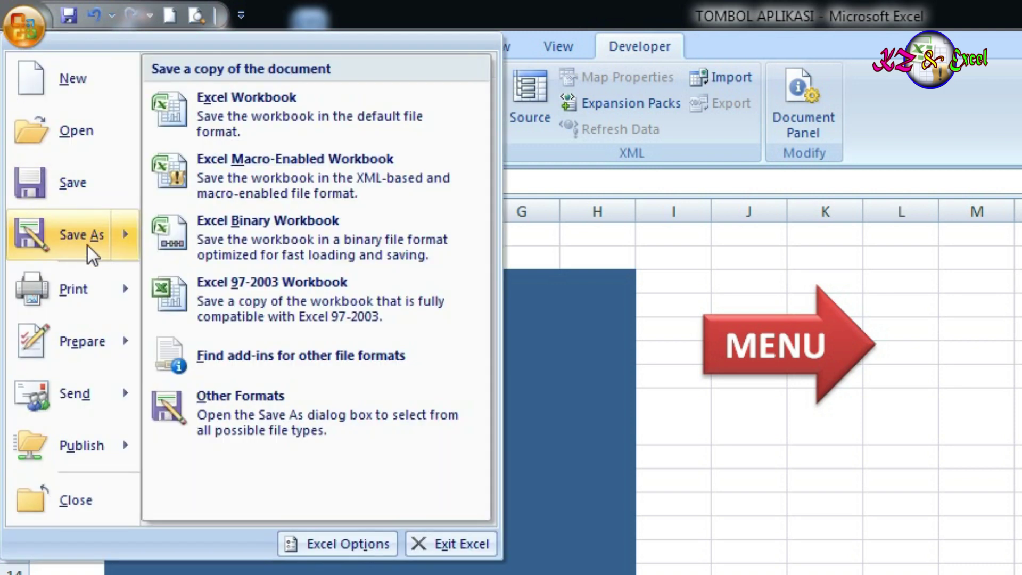
left_click(244, 174)
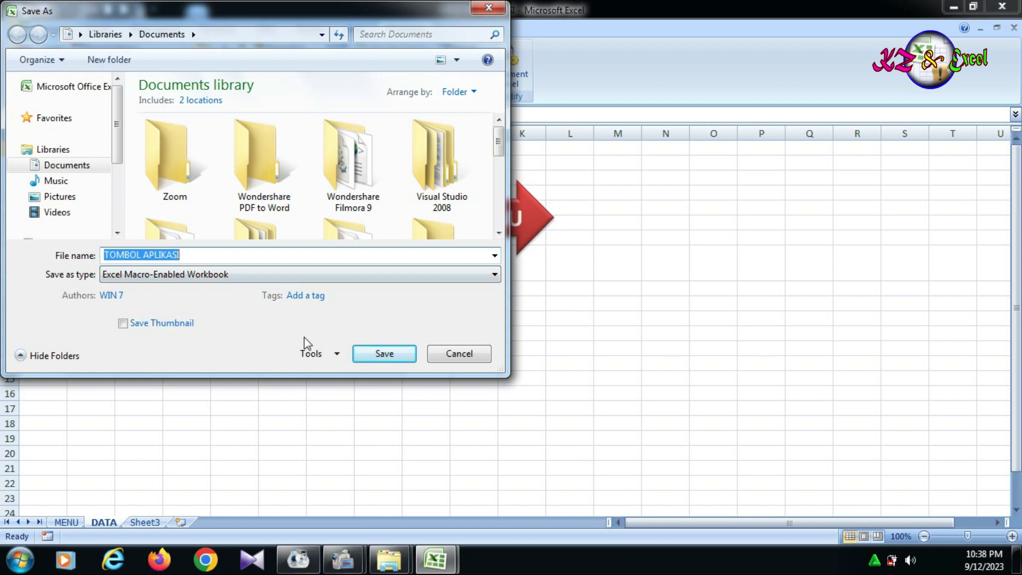
left_click(370, 353)
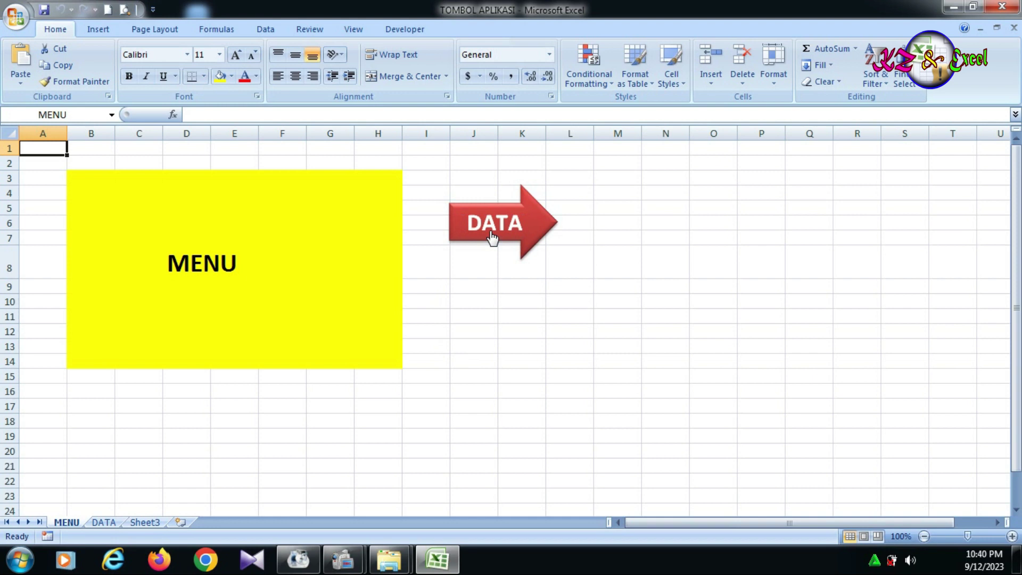
Test the DATA and MENU arrow jumps, then close Excel and clear the Documents file selection
left_click(511, 228)
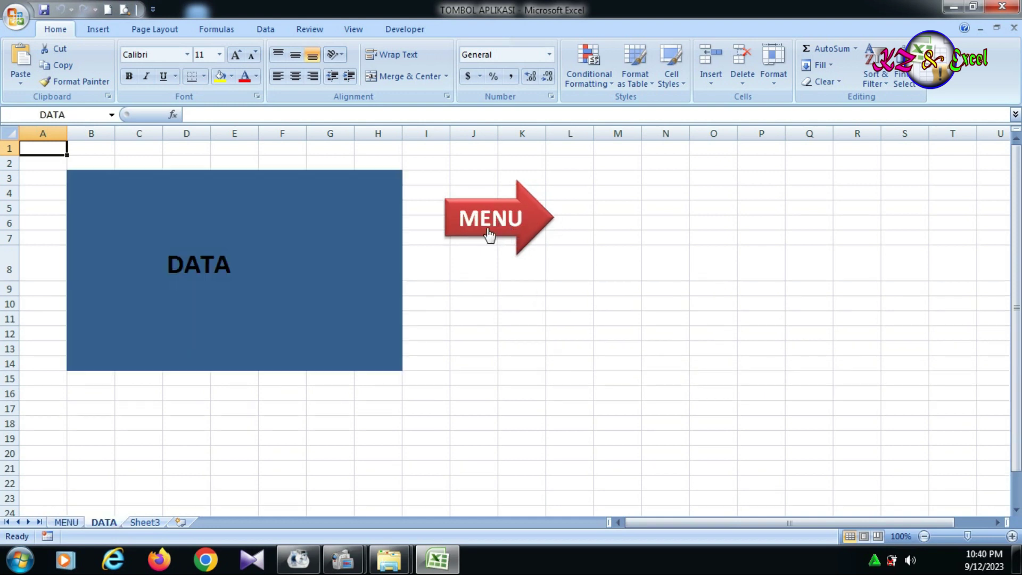
left_click(489, 218)
left_click(494, 221)
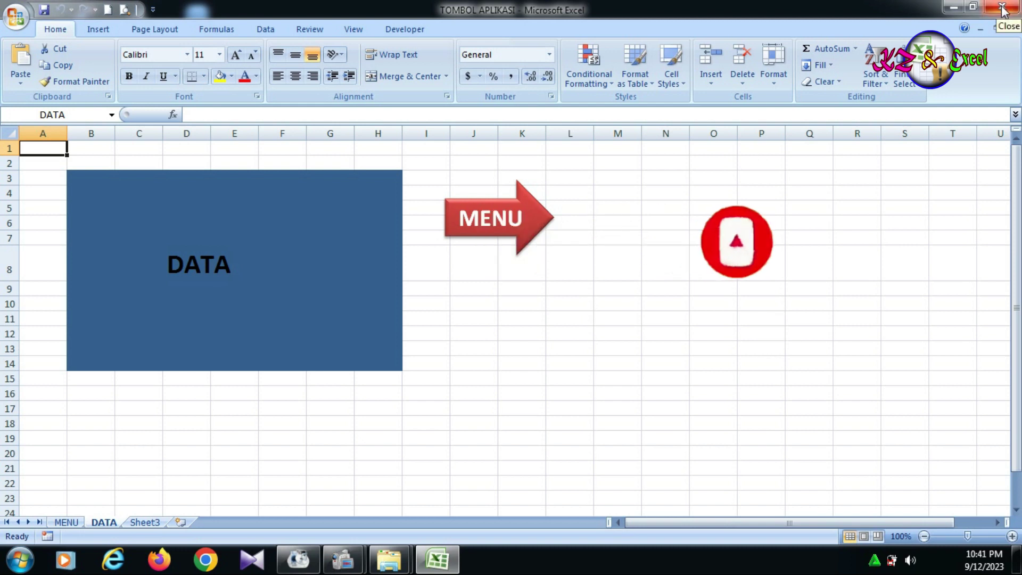
left_click(1003, 7)
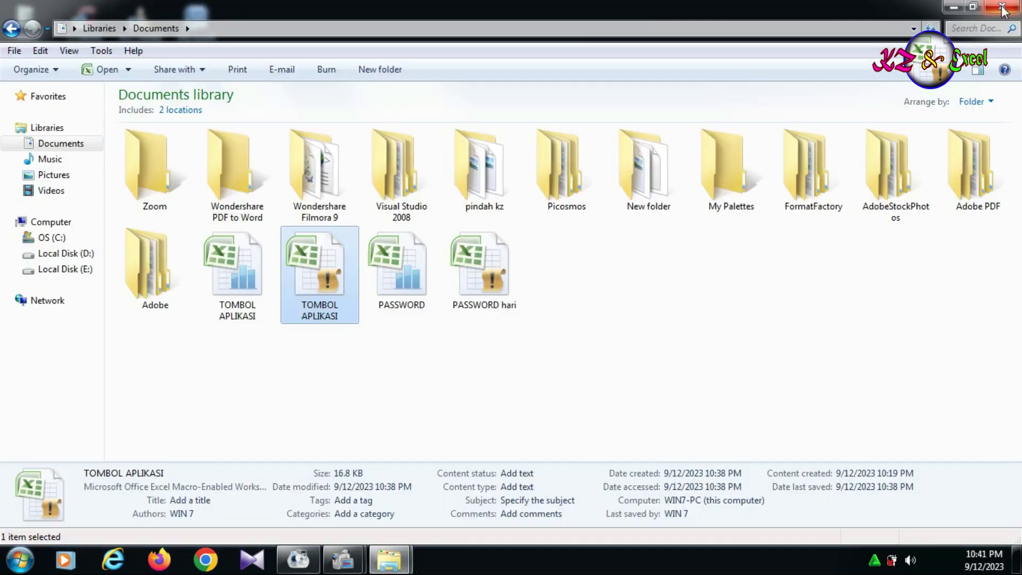
left_click(890, 293)
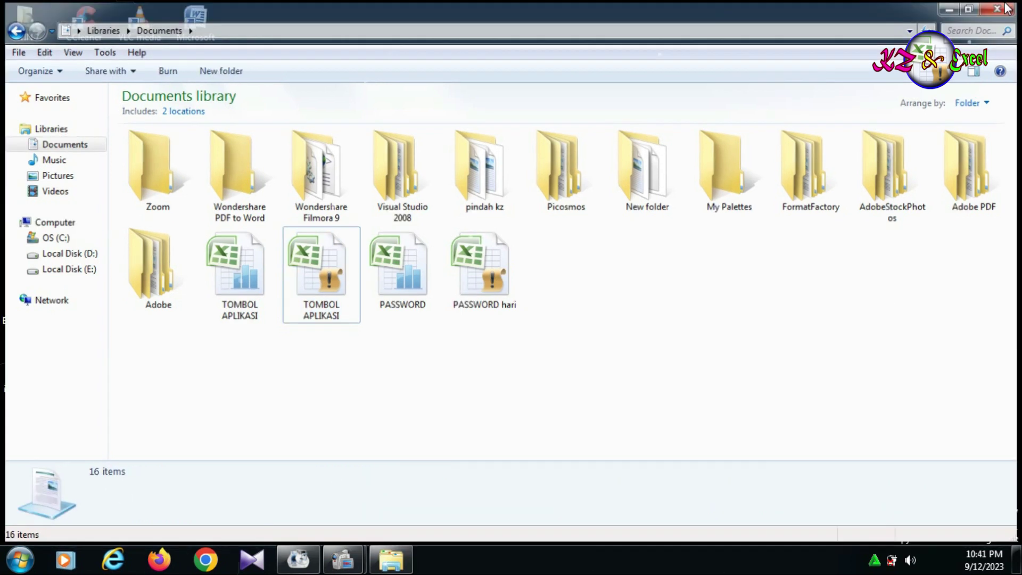